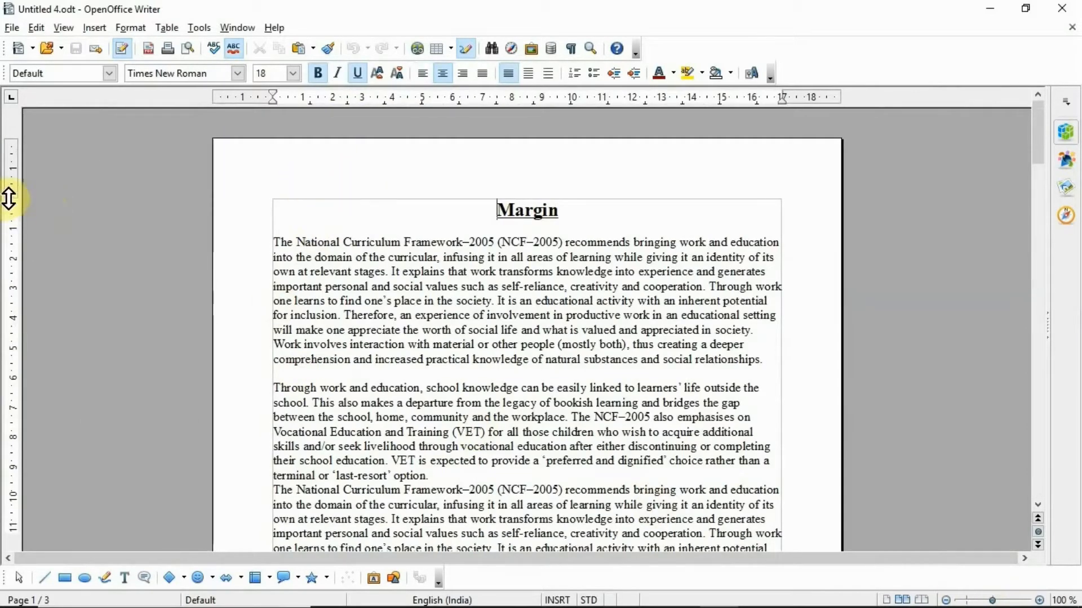
Step: Widen the page margins to about 2.8 cm top, 3.1 cm left, 2.8 cm right and 3.3 cm bottom
drag(10, 198, 10, 223)
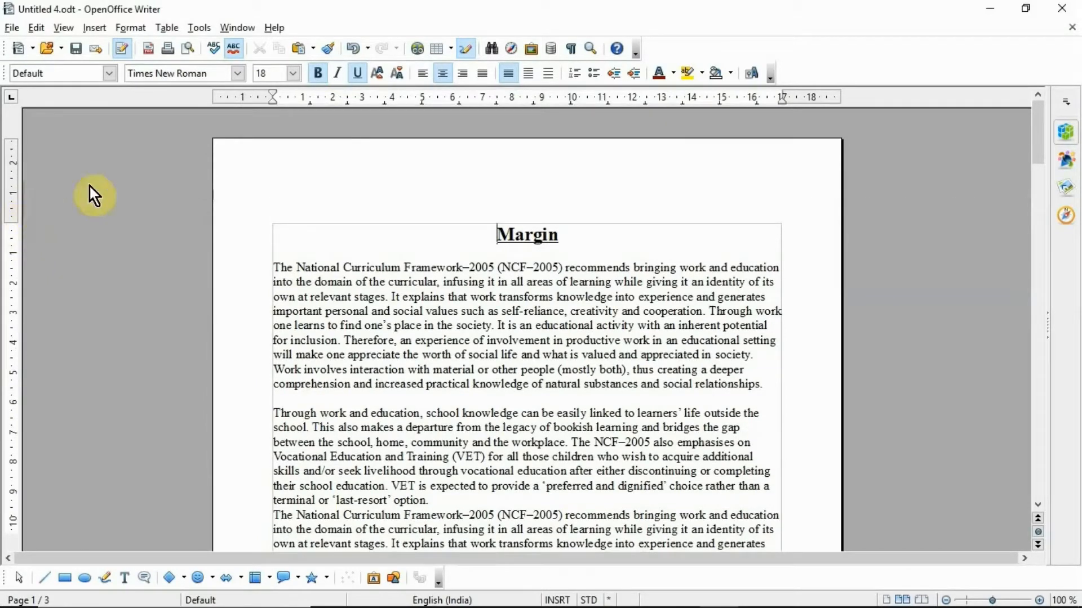
drag(273, 97, 306, 103)
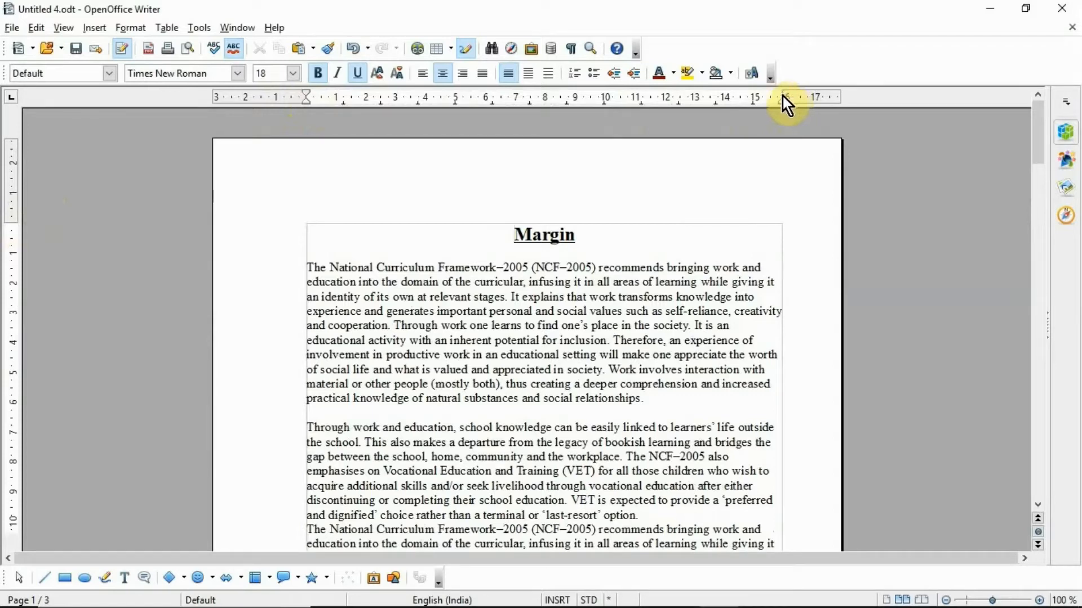
drag(782, 97, 759, 98)
scroll(401, 333, down, 15)
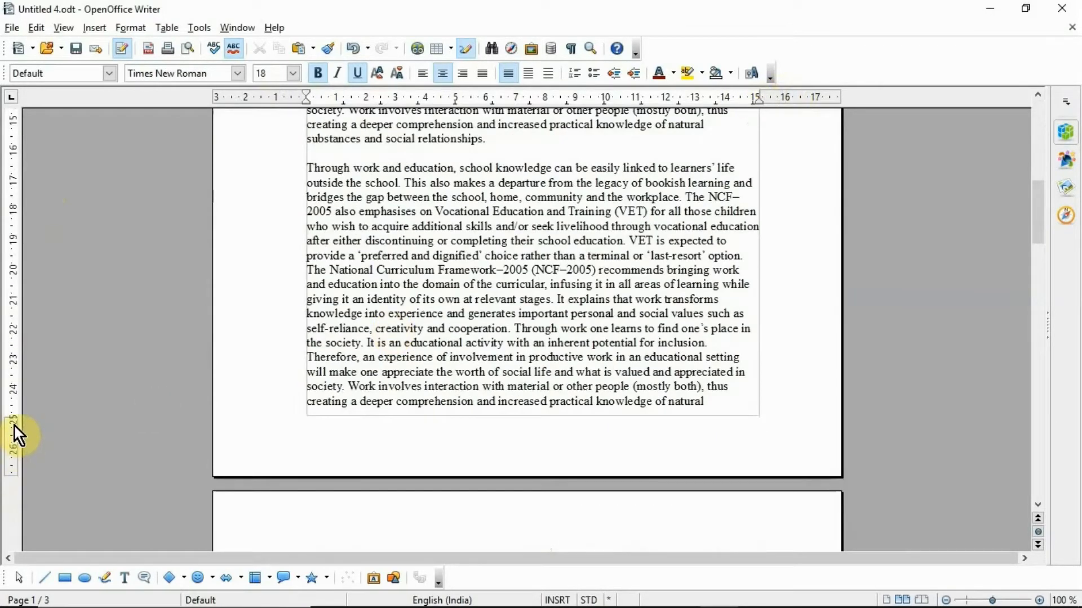
drag(14, 418, 26, 380)
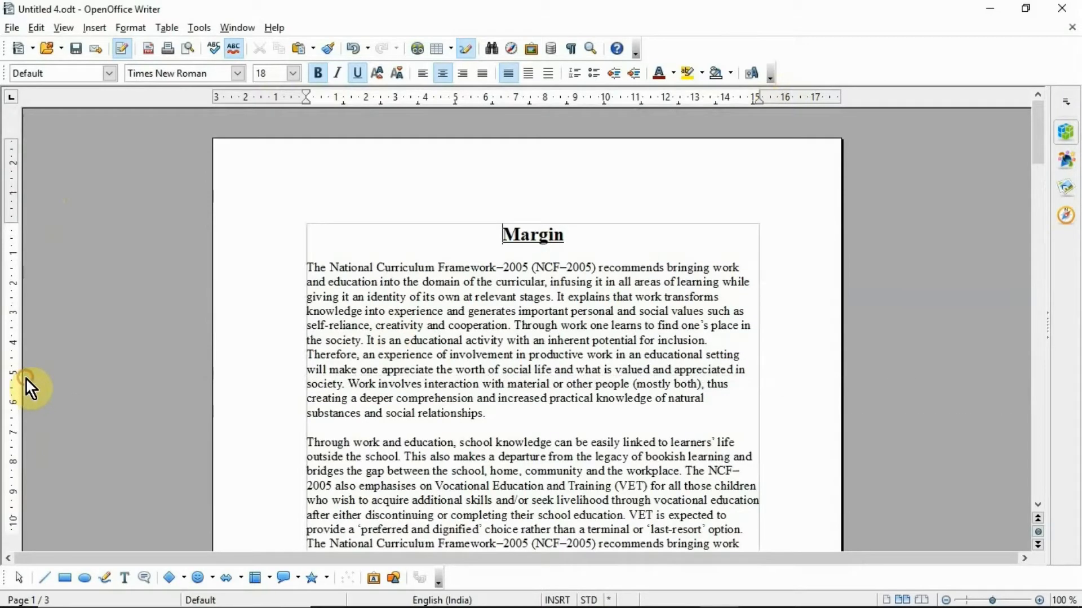
scroll(203, 438, down, 10)
scroll(213, 452, down, 1)
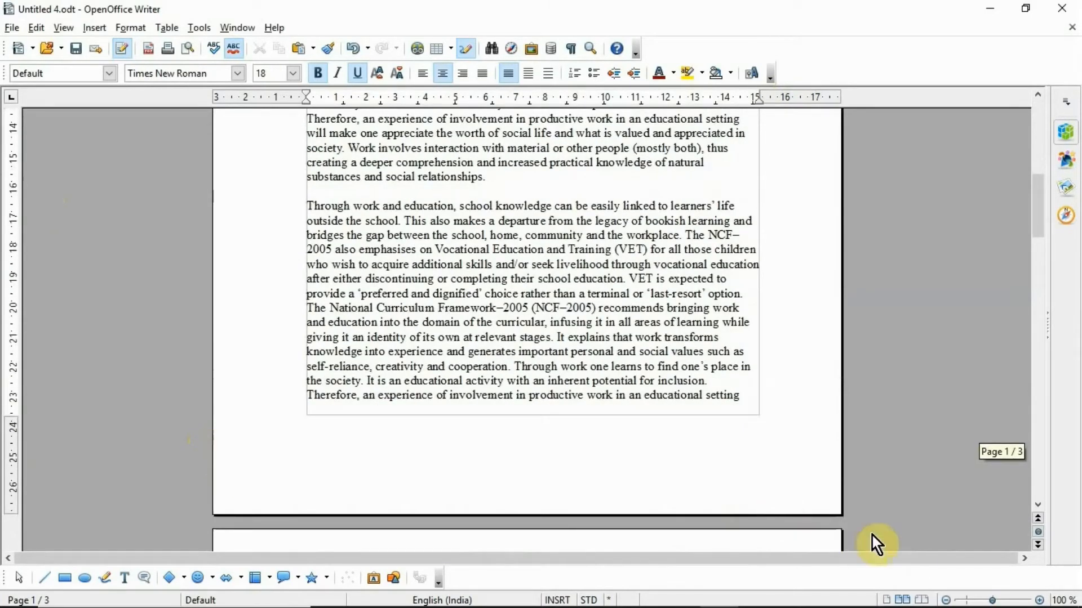
click(970, 599)
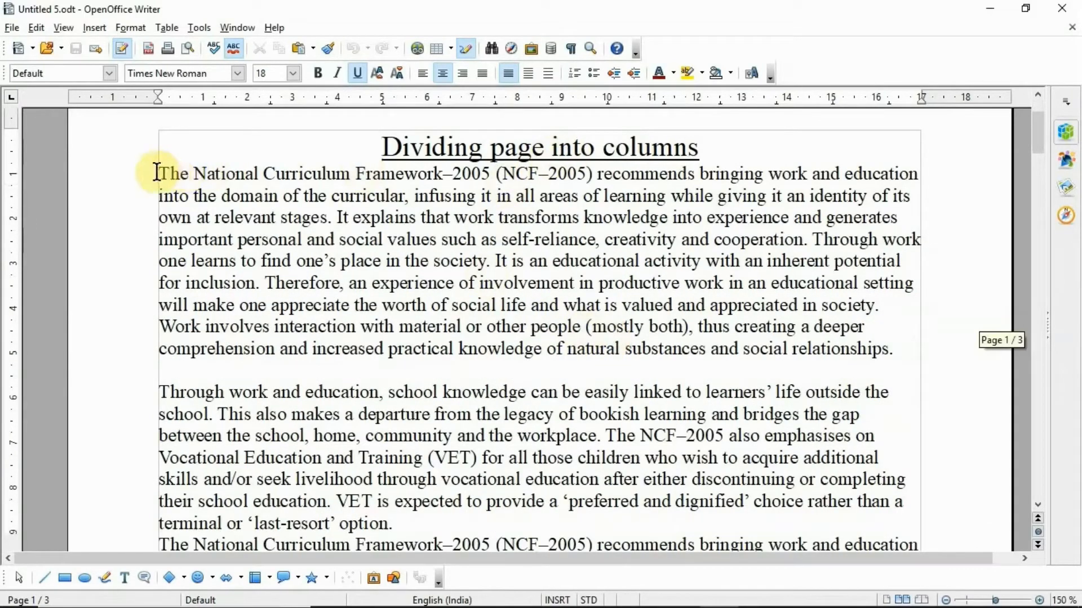
Step: Select all the body text below the "Dividing page into columns" title and lay it out in 2 columns with equal size
drag(157, 171, 510, 463)
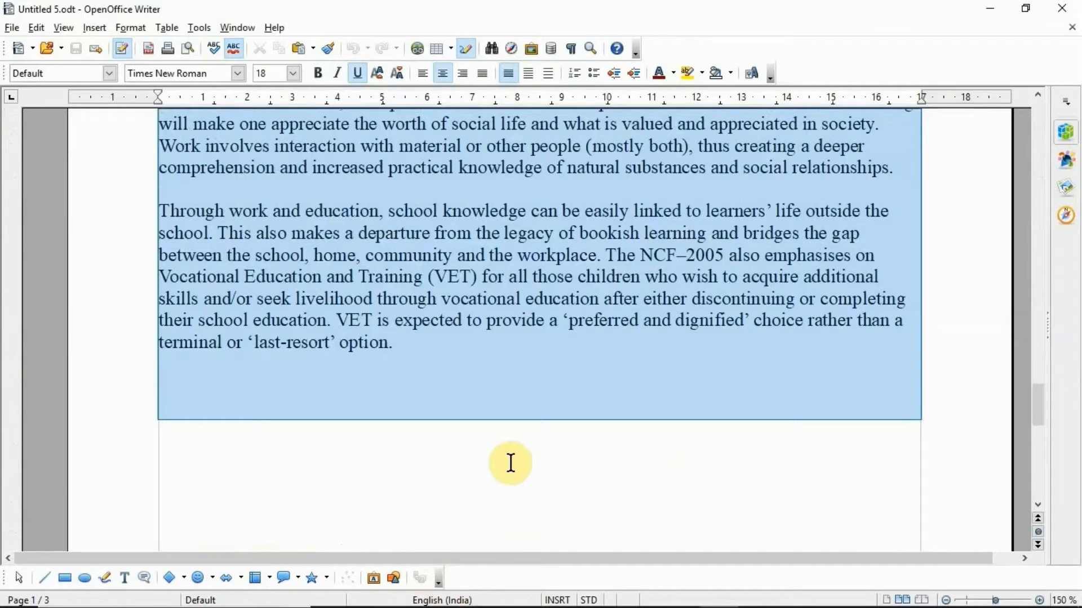
drag(511, 463, 511, 464)
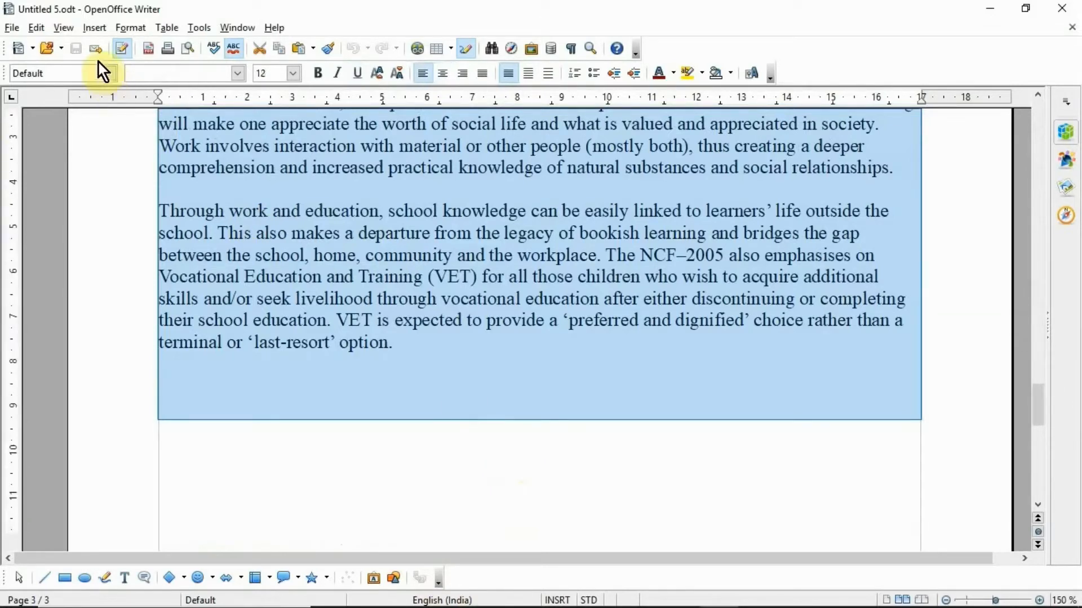
click(129, 28)
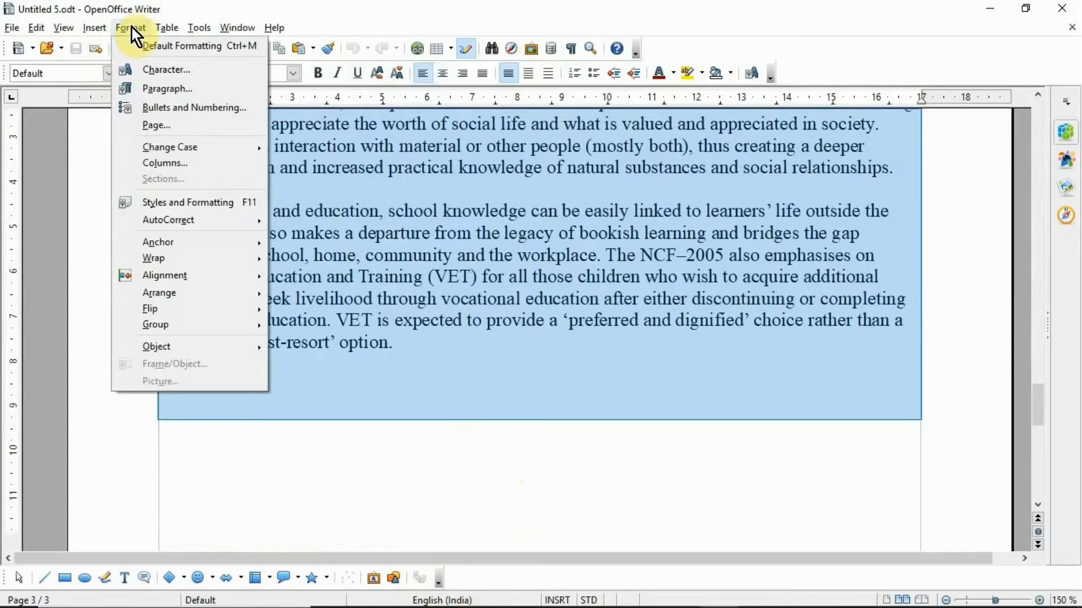
click(158, 162)
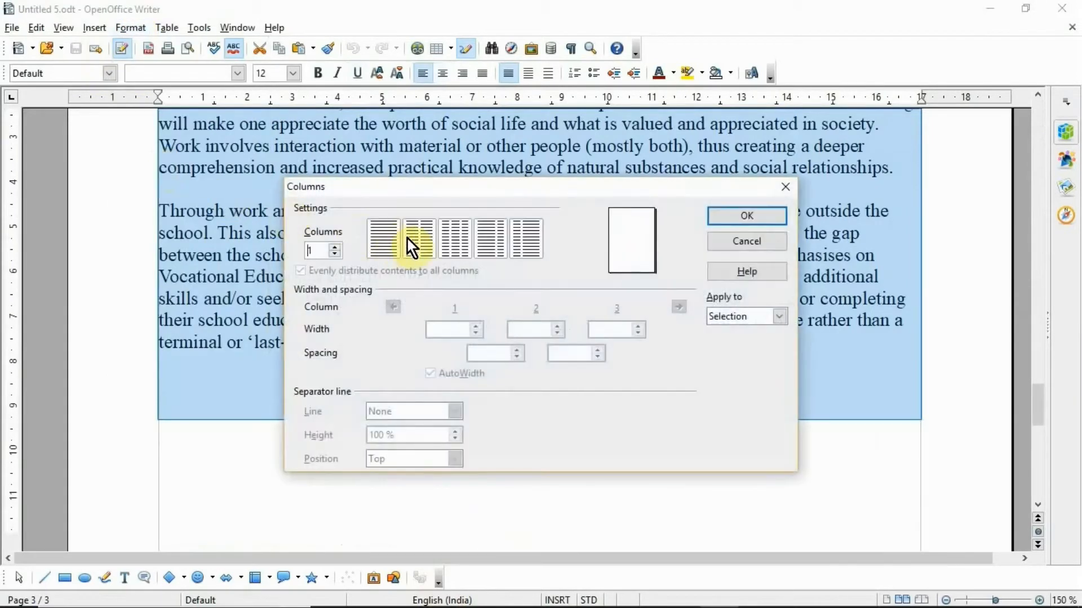
click(407, 239)
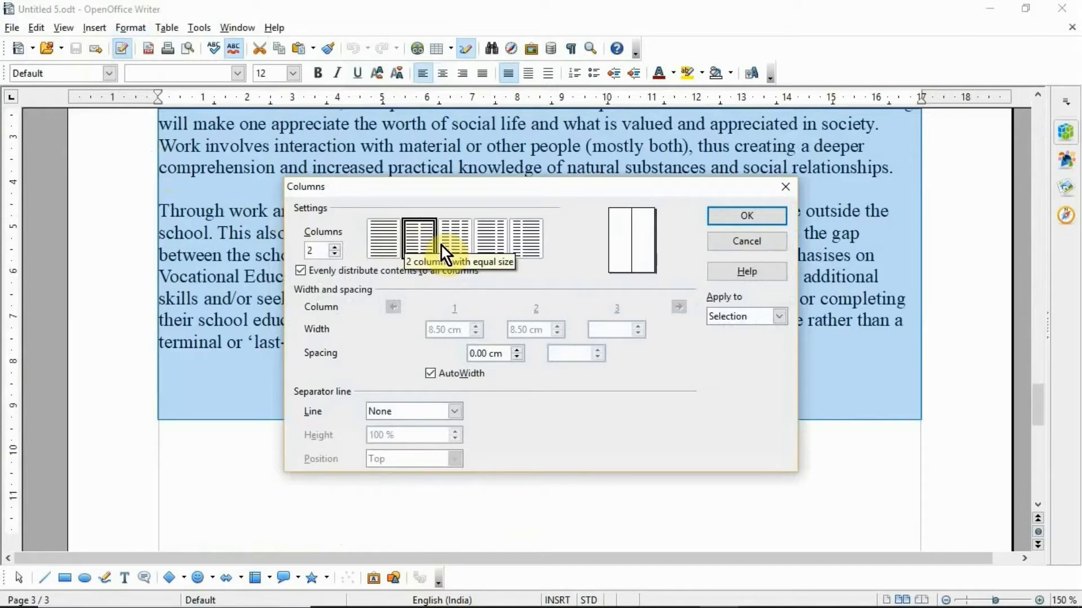
click(747, 217)
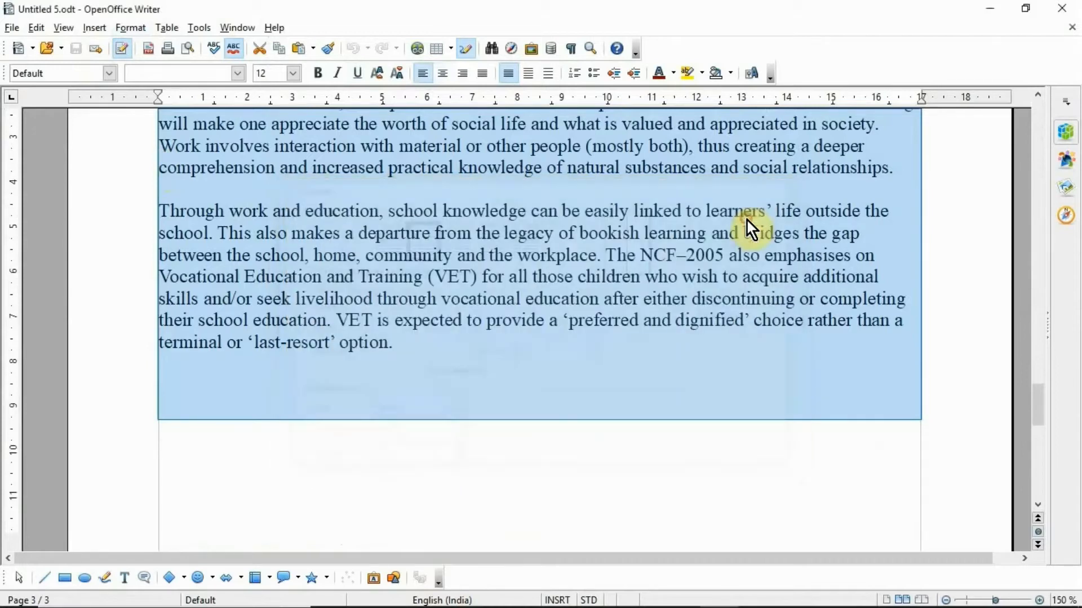
Step: Change the selected body text's section to 3 equal columns
drag(1040, 395, 1056, 104)
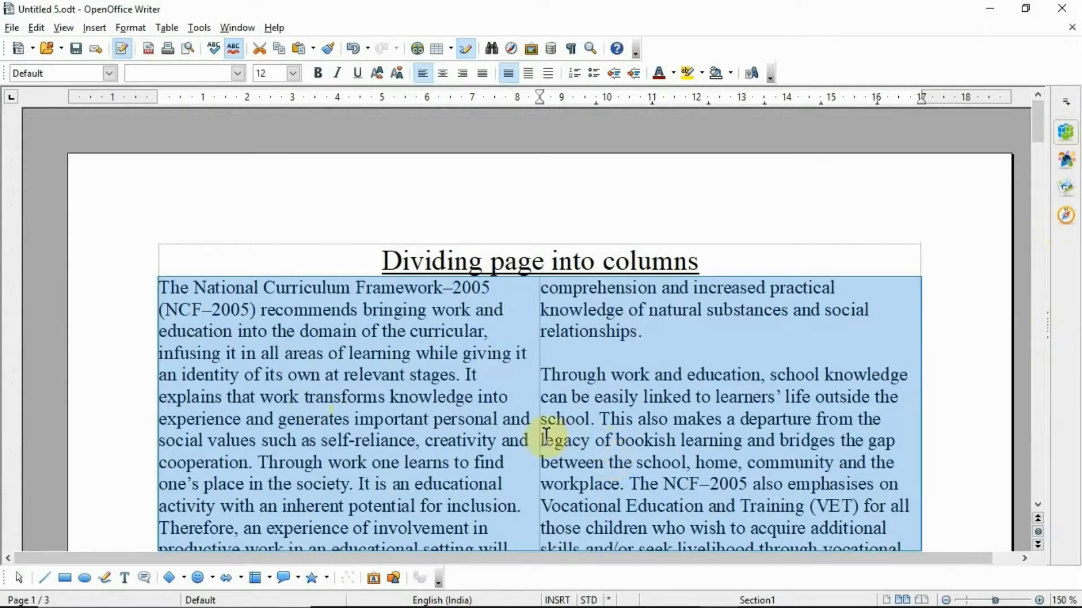
click(127, 28)
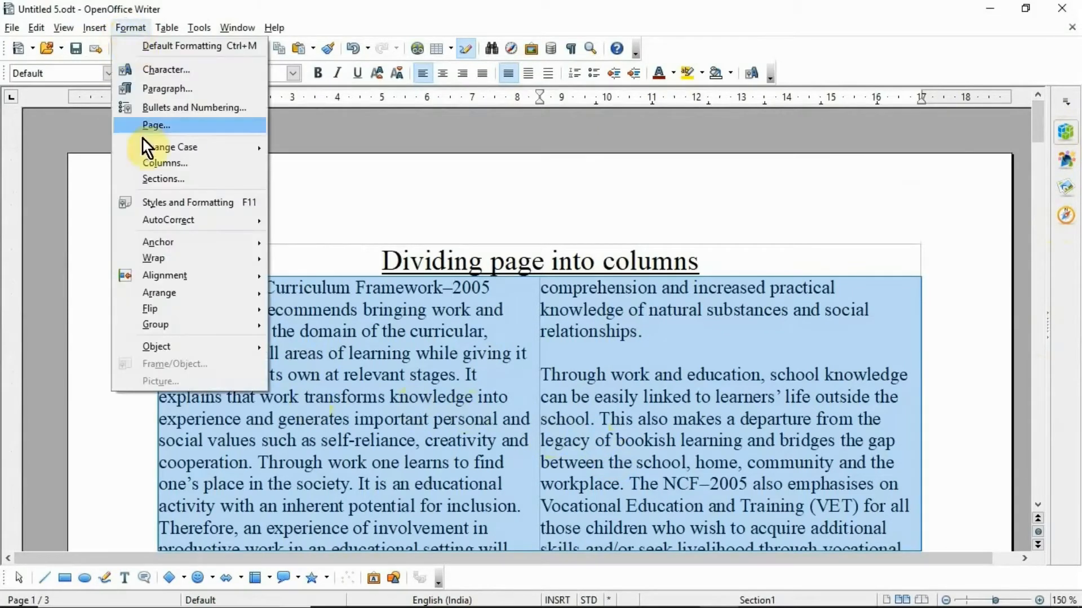
click(186, 163)
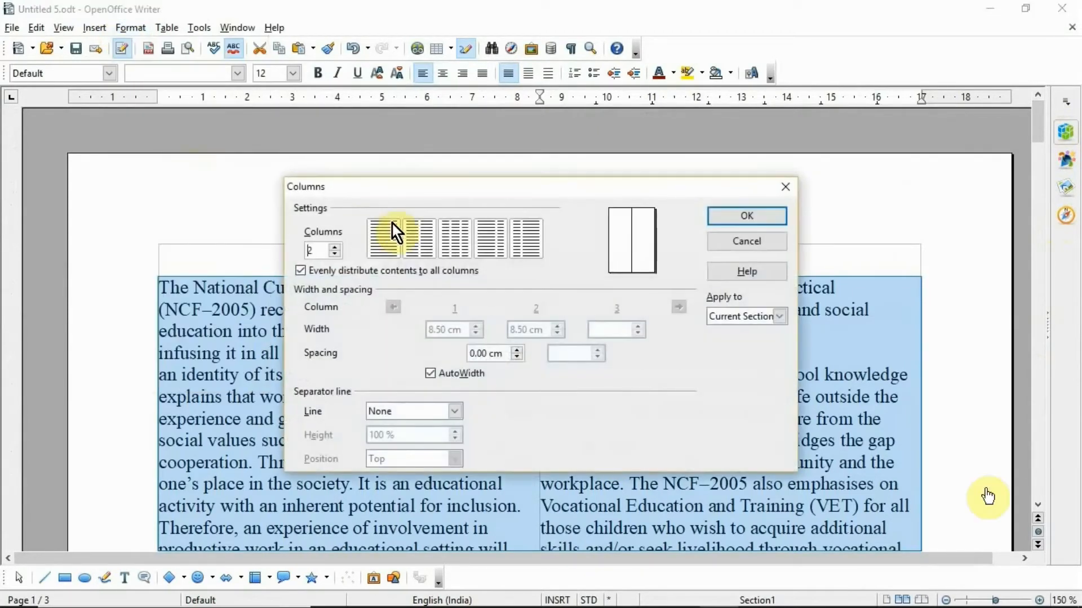
click(456, 237)
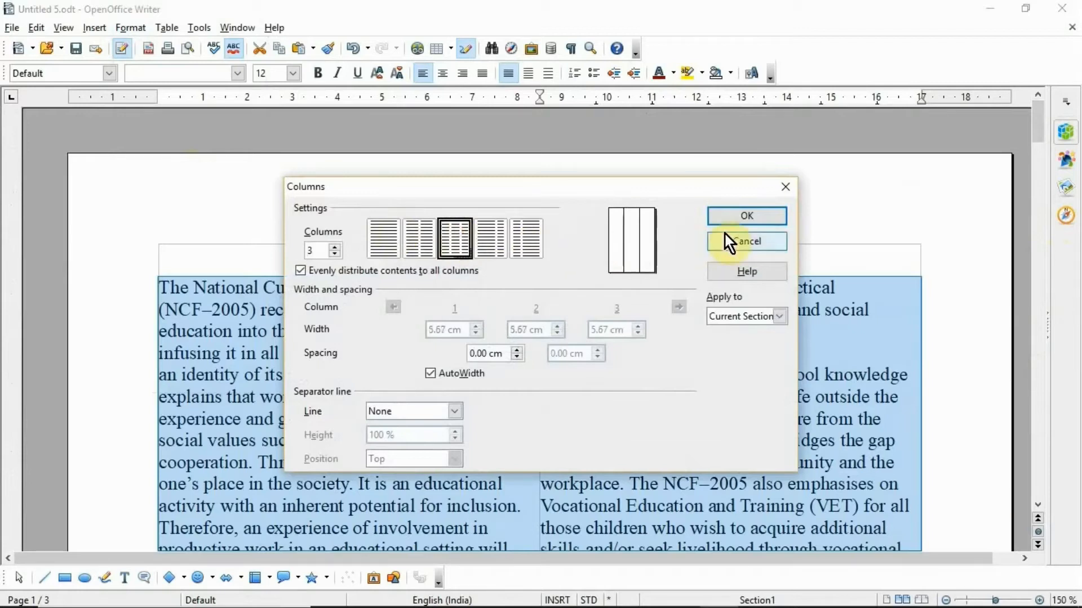
click(750, 217)
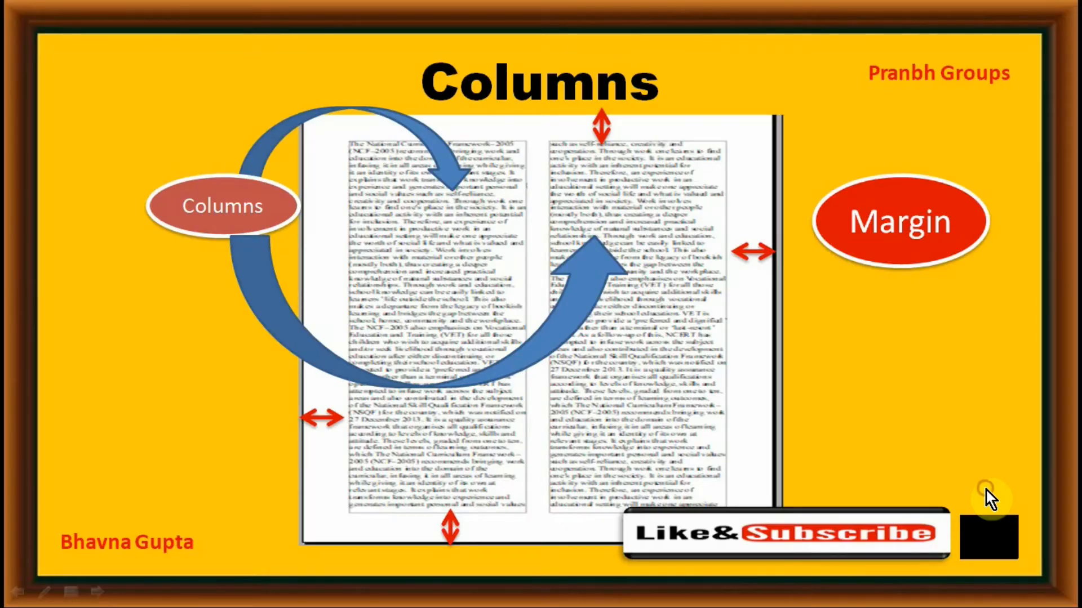
click(990, 498)
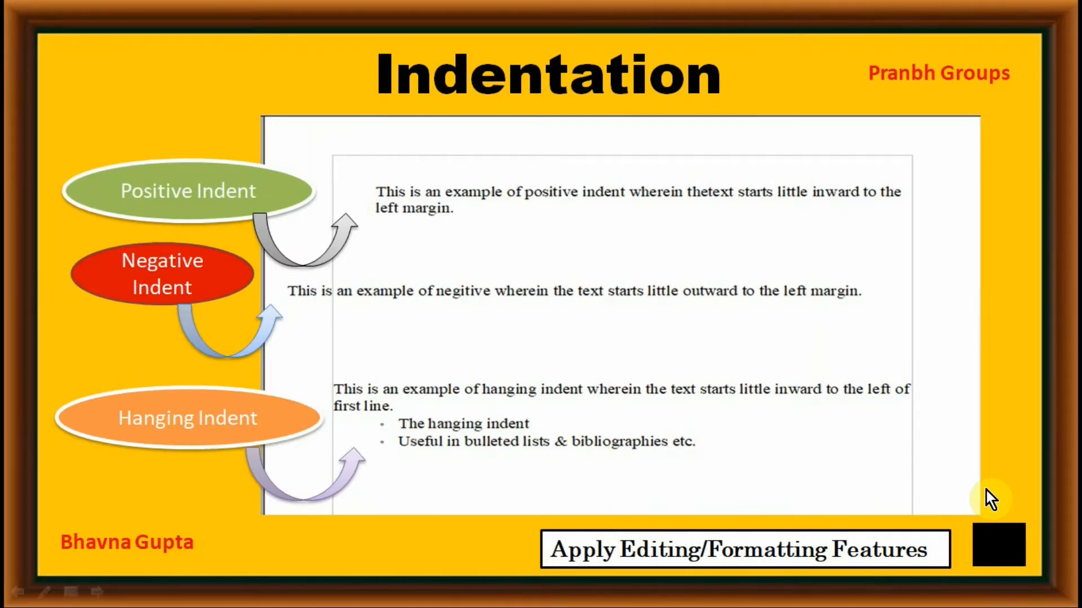
click(999, 545)
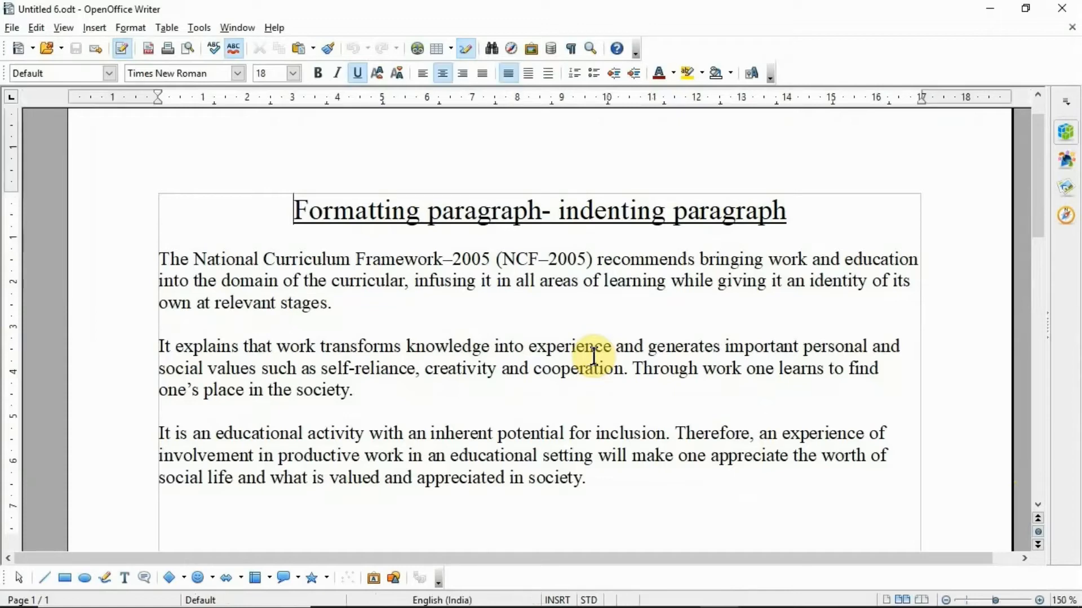
Step: Give the first paragraph, starting "The National Curriculum Framework", a positive indent by increasing its indent one level
click(164, 259)
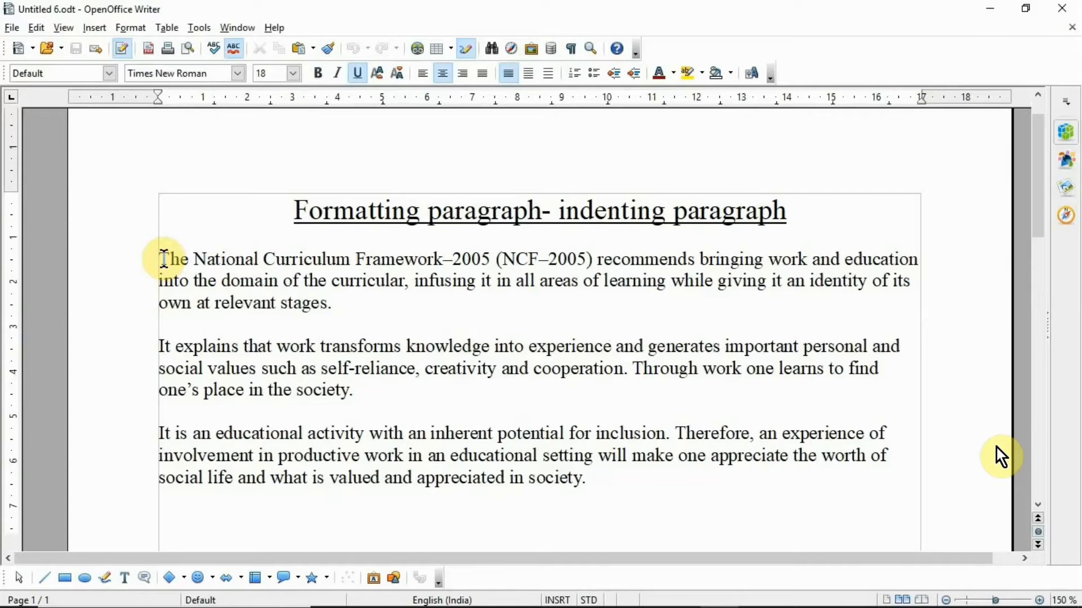
click(163, 259)
click(636, 81)
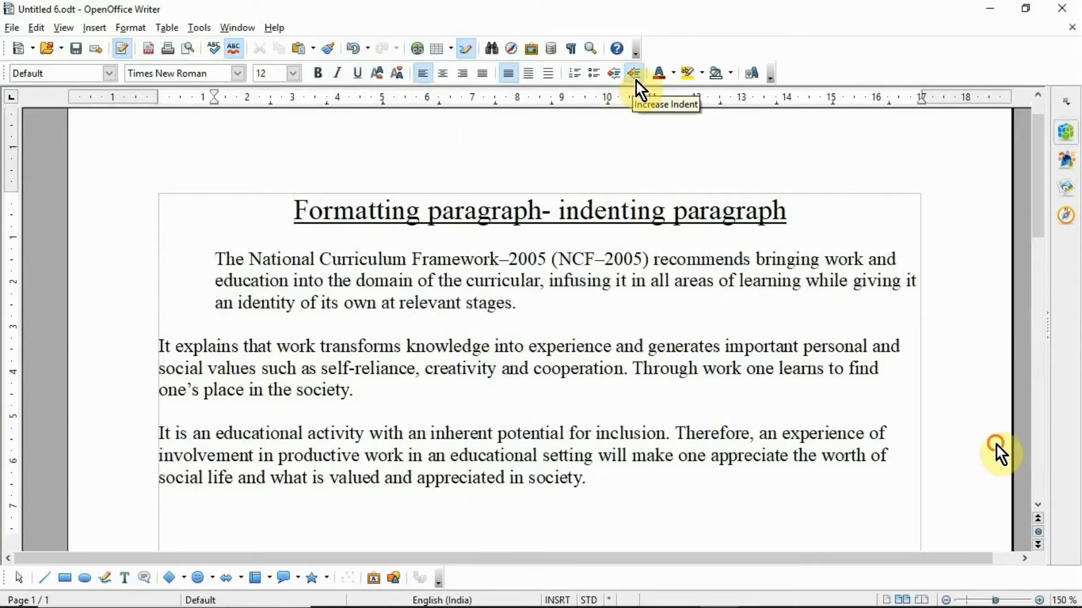
Step: Give the second paragraph, starting "It explains that work", a negative indent by decreasing its indent one level
click(161, 346)
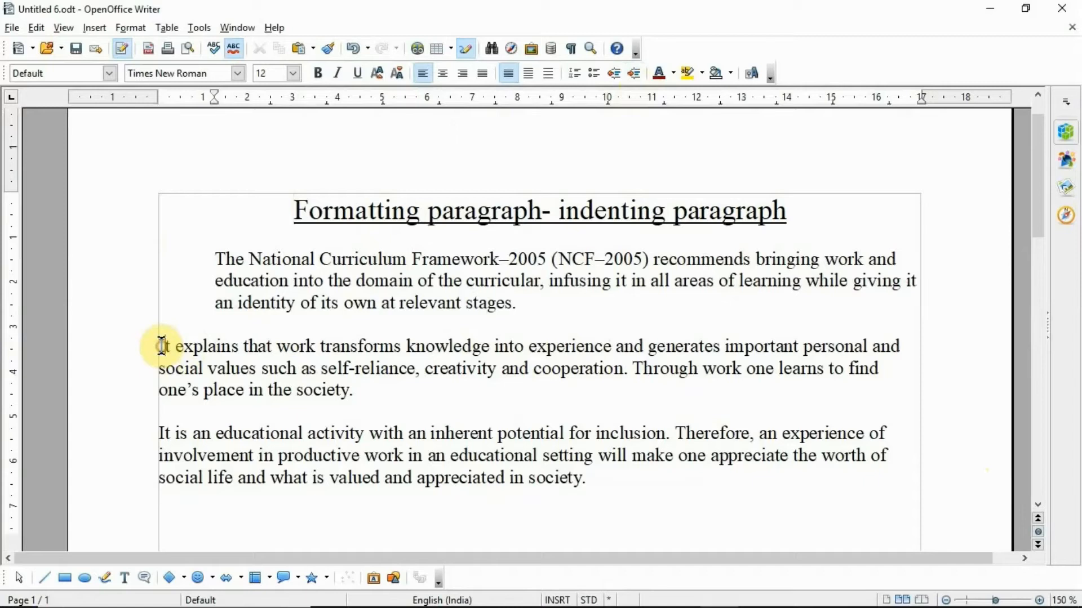
click(162, 346)
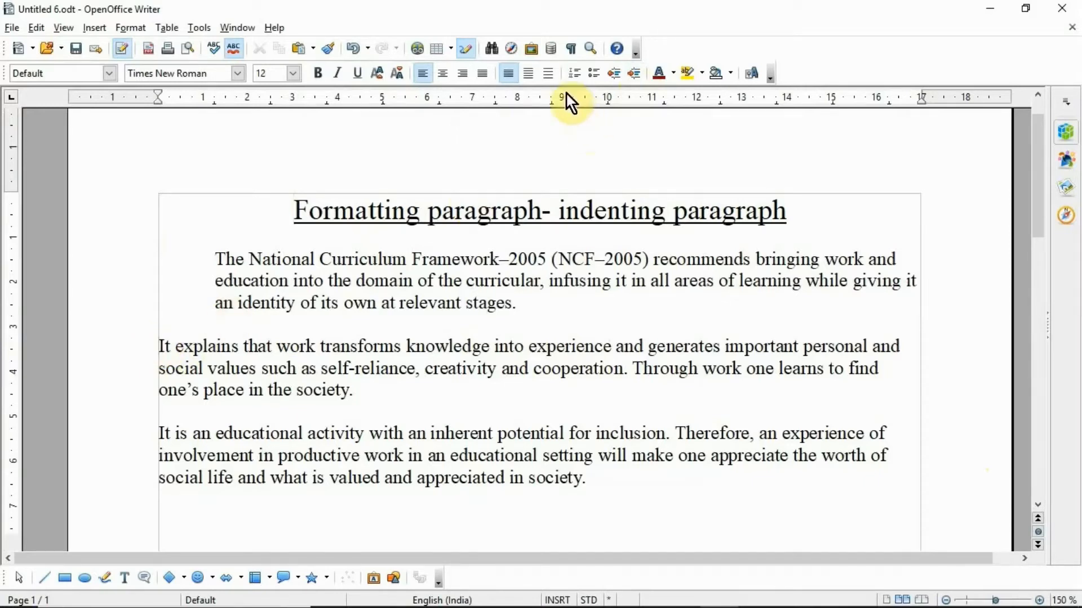
click(616, 79)
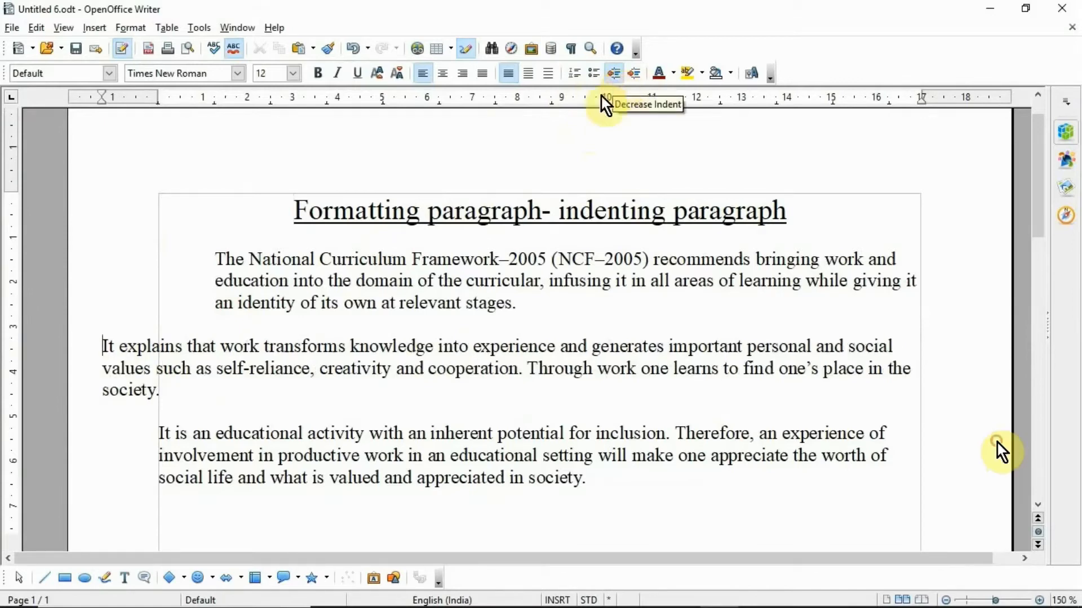
Step: Add a tab-indented numbered list below the third paragraph with the entries "1. Part 1" and "Part 2"
click(646, 477)
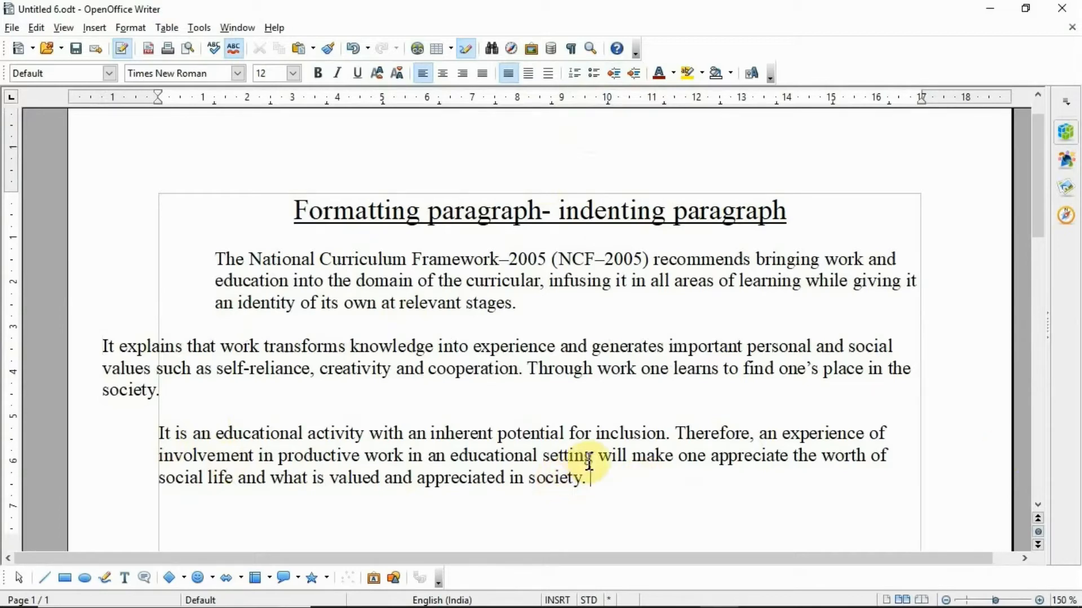
key(Return)
key(Tab)
text(1. Part 1)
key(Return)
text(Part 2)
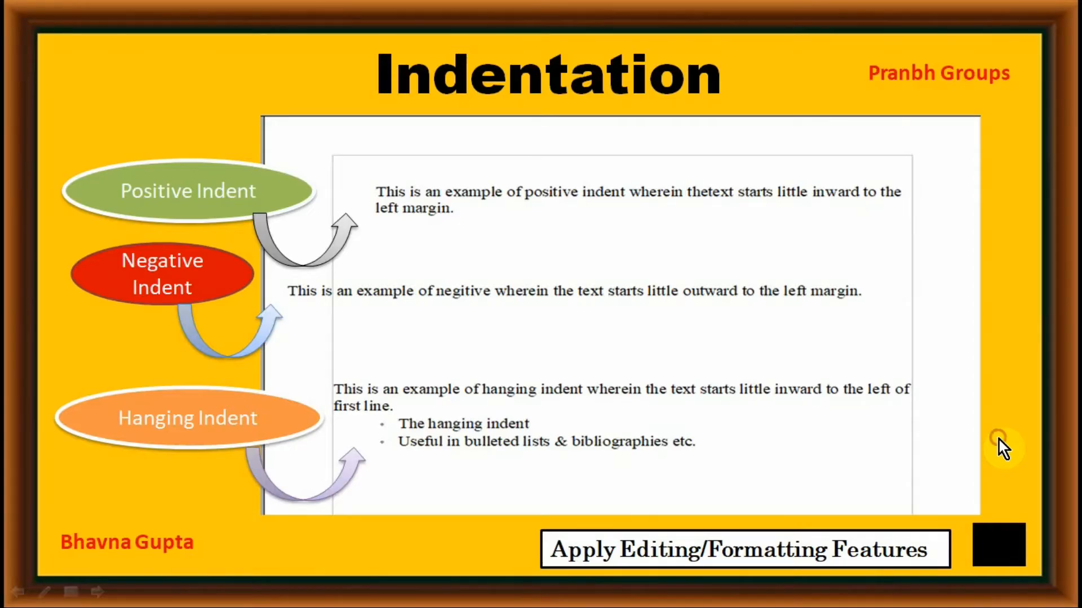
click(999, 441)
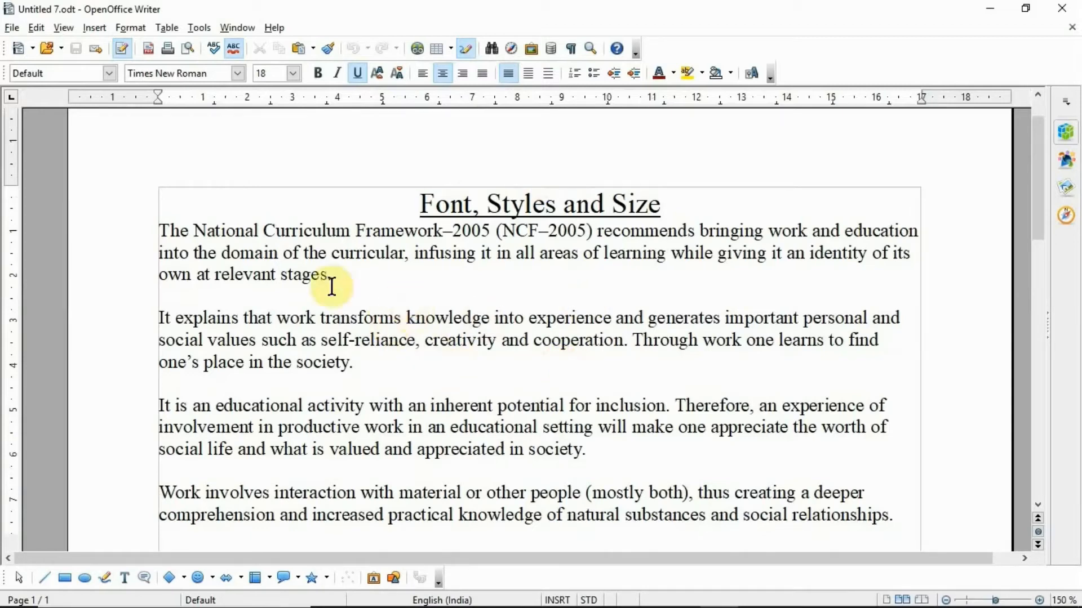
Step: Format the first paragraph below the "Font, Styles and Size" title in Arial at size 11
click(157, 226)
drag(157, 226, 345, 283)
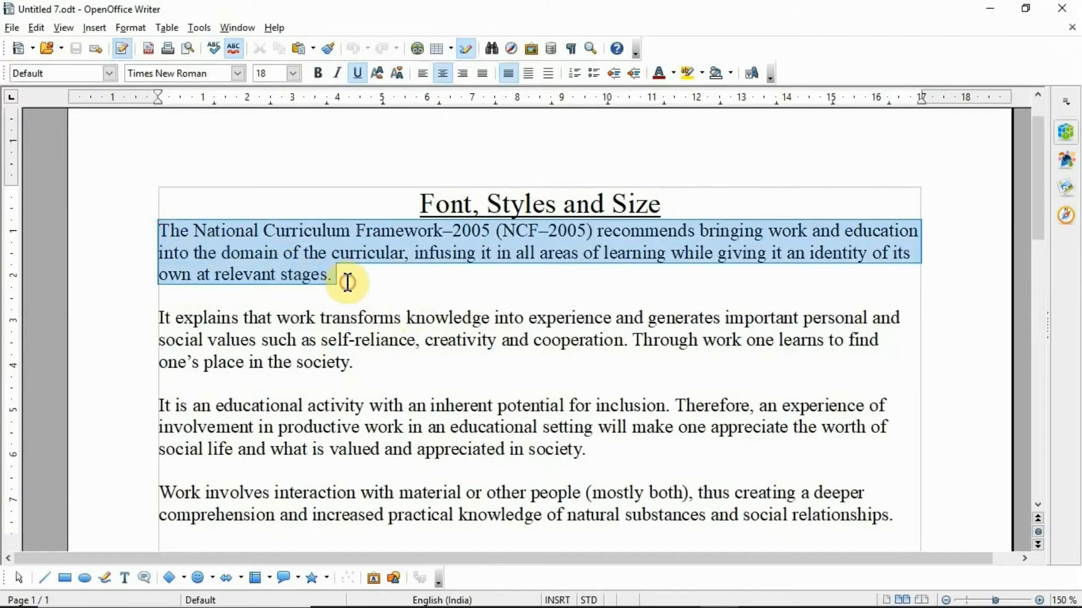
click(239, 73)
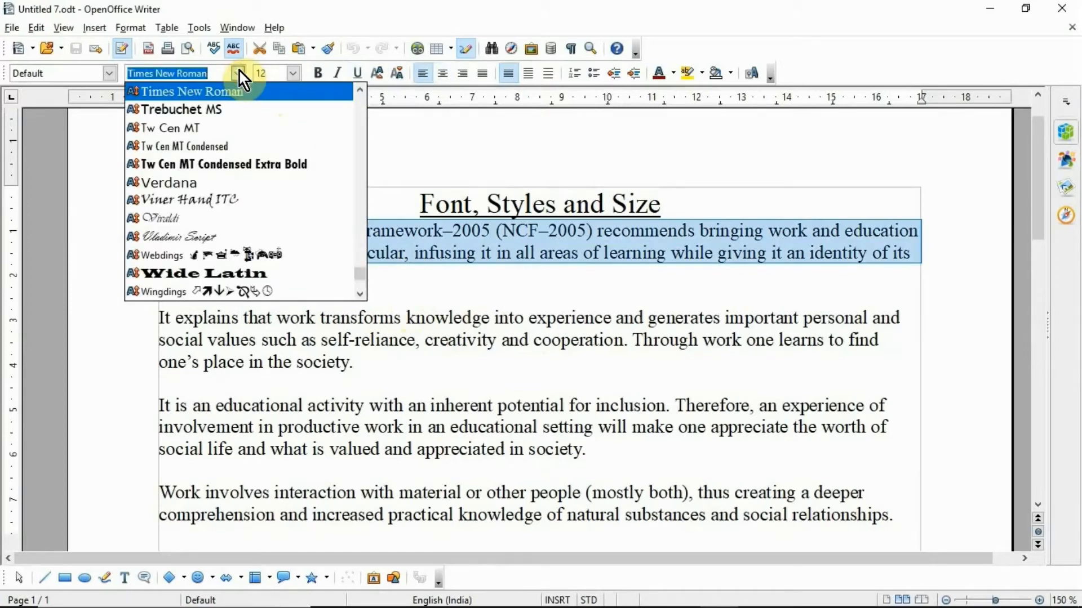
drag(362, 279, 364, 92)
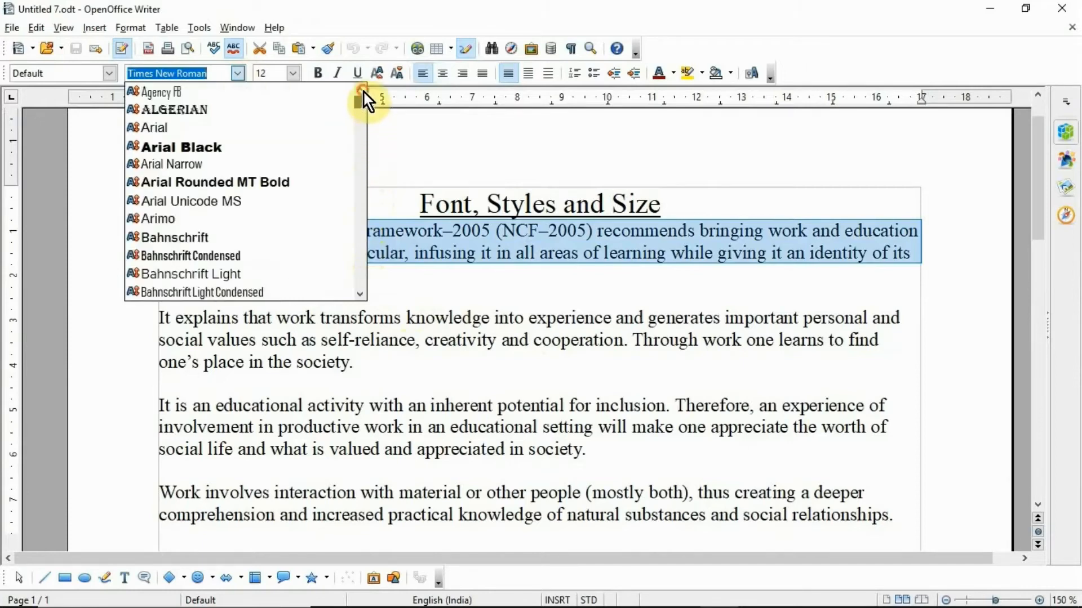
click(214, 128)
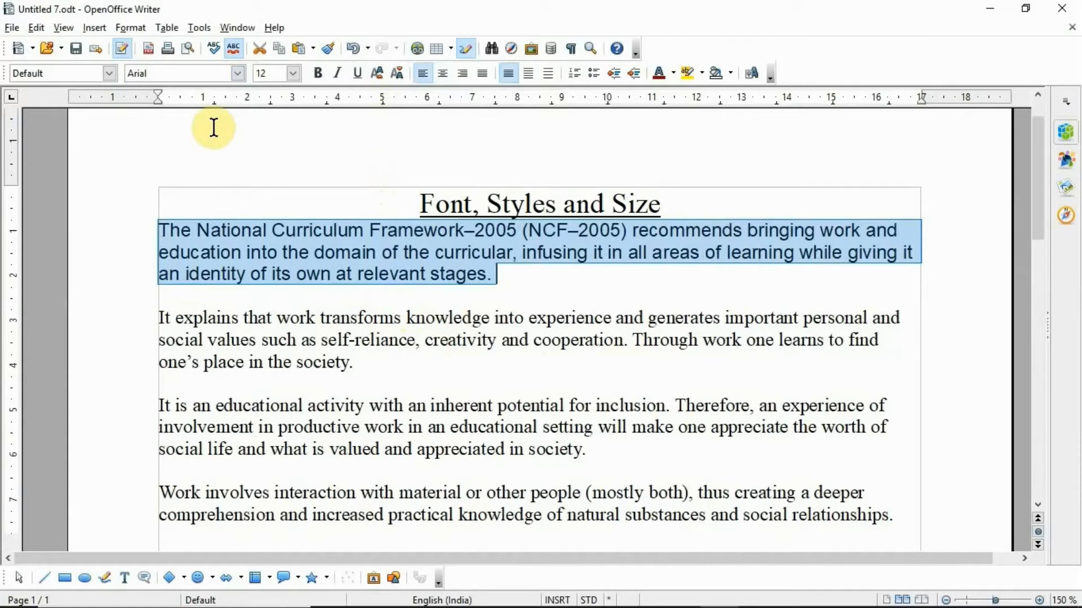
click(293, 74)
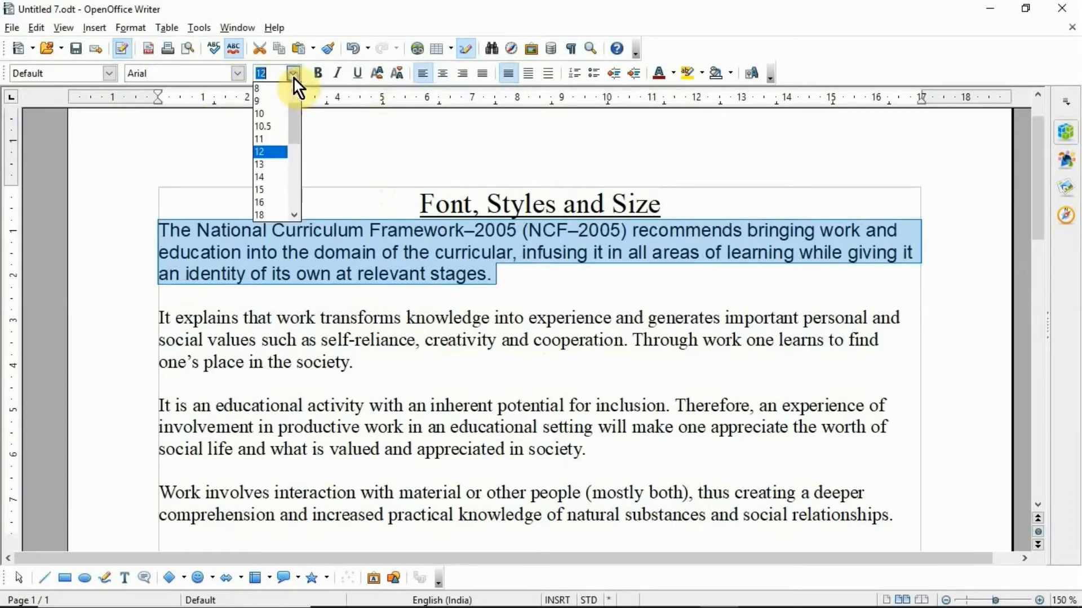
click(271, 139)
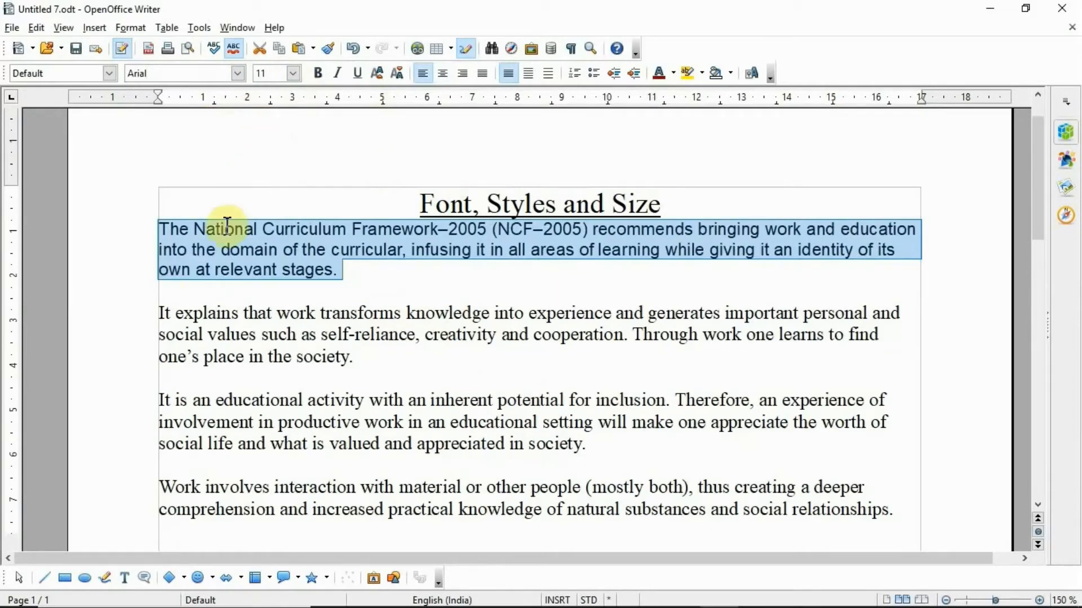
Step: Format the second paragraph, starting "It explains that work", in Arial Black at size 12
drag(158, 312, 357, 367)
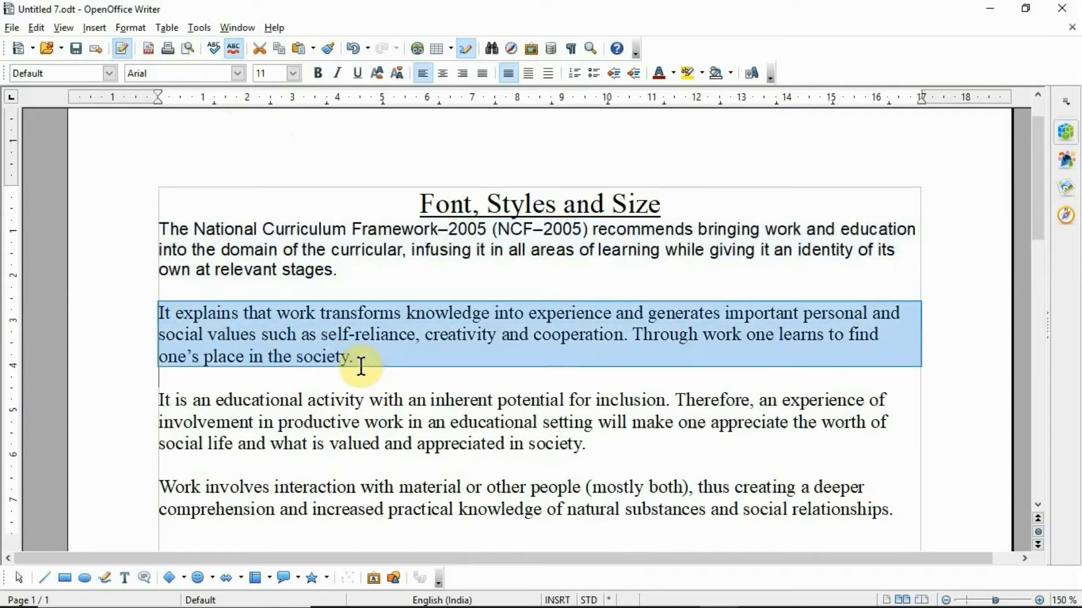
click(240, 72)
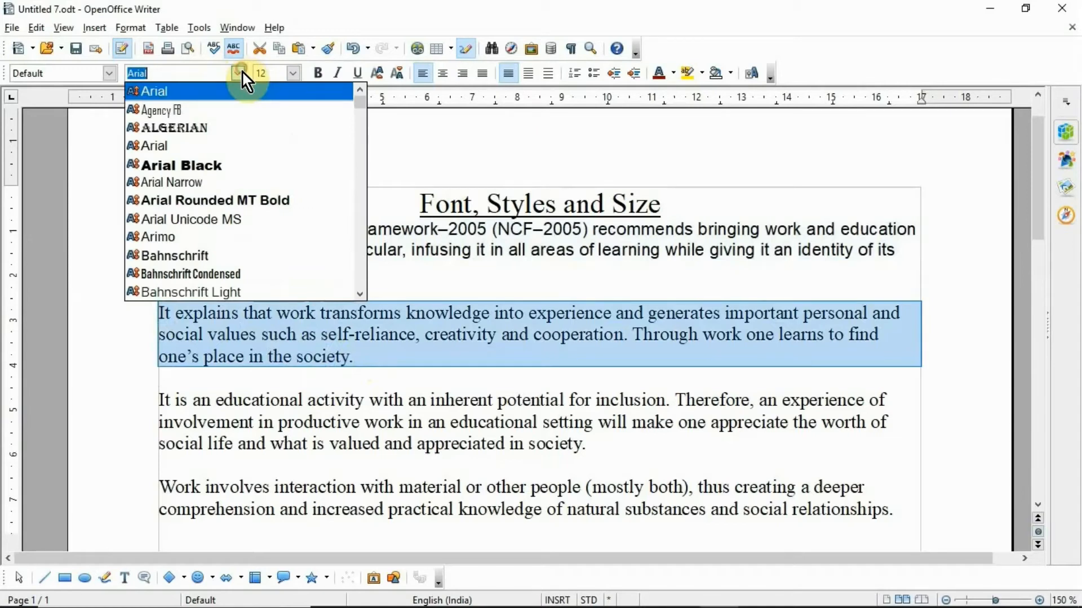
click(219, 164)
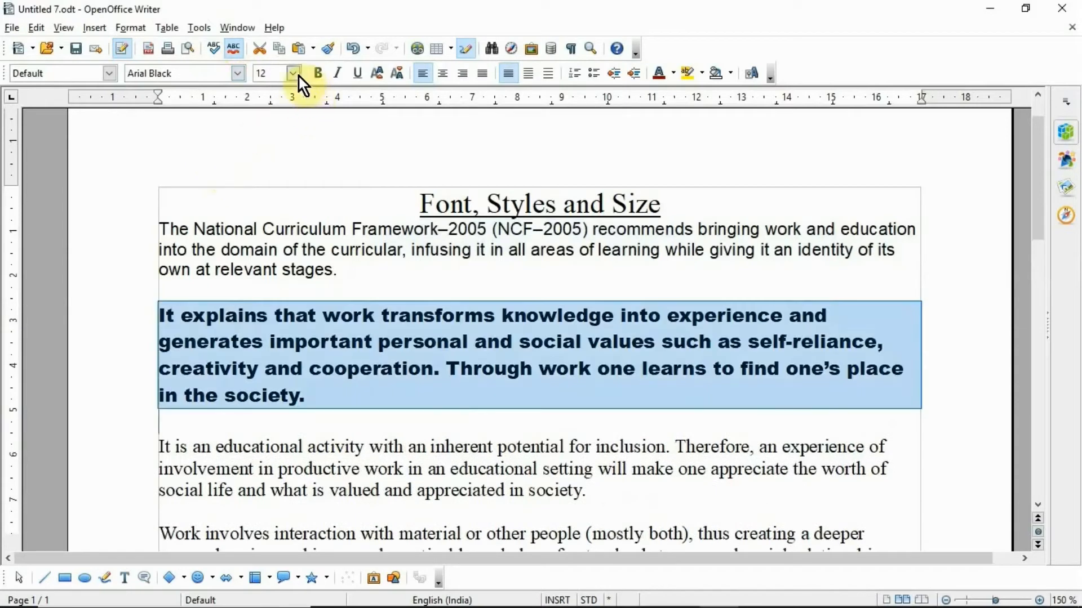
click(294, 74)
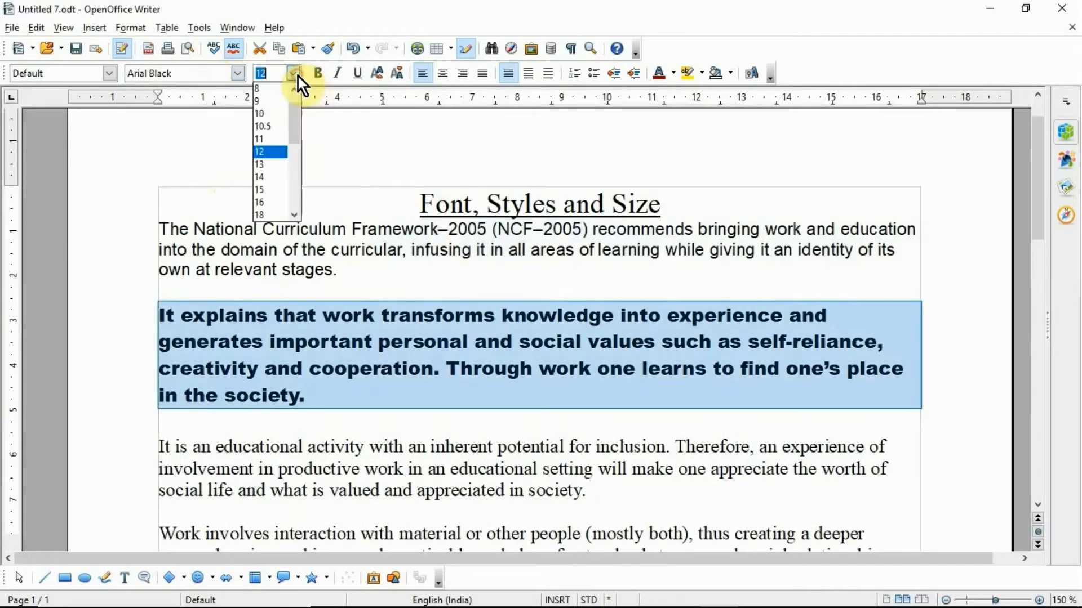
click(269, 155)
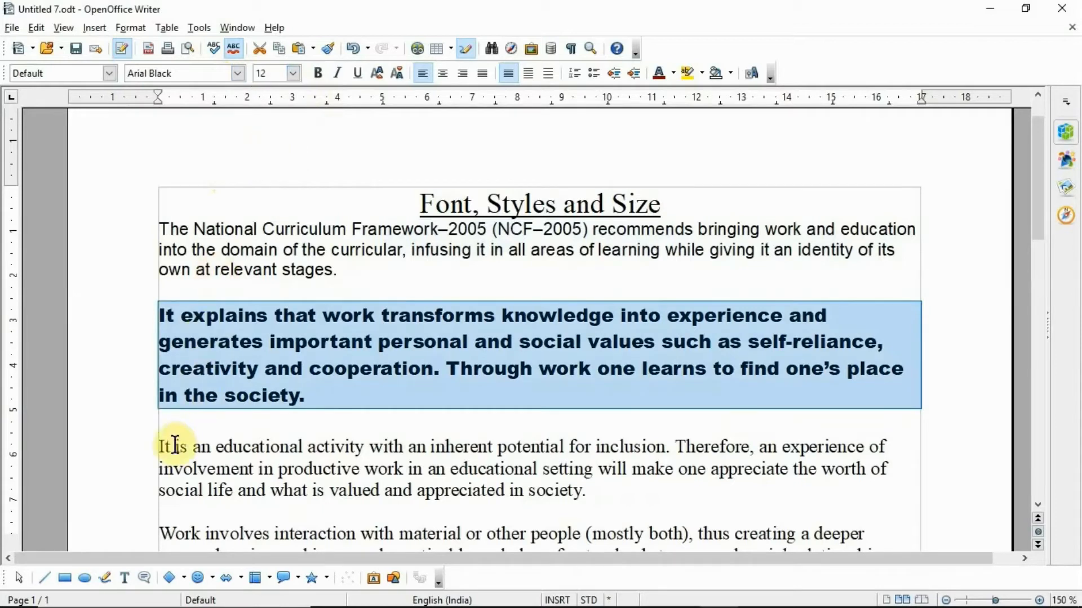
Step: Format the third paragraph, starting "It is an educational activity", in Arial Narrow at size 13
click(155, 446)
drag(155, 445, 640, 480)
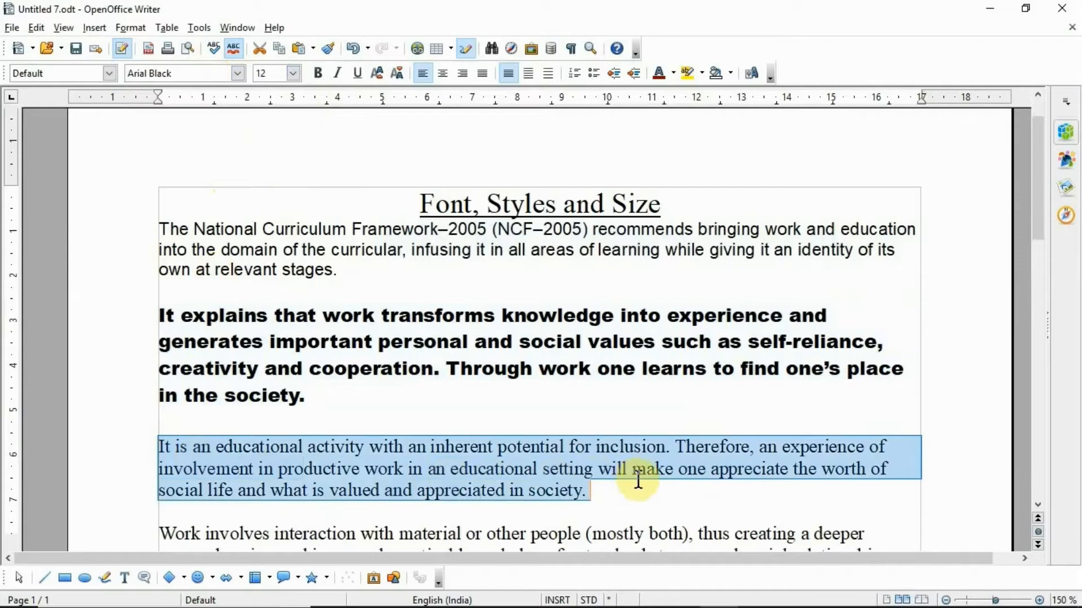
click(236, 73)
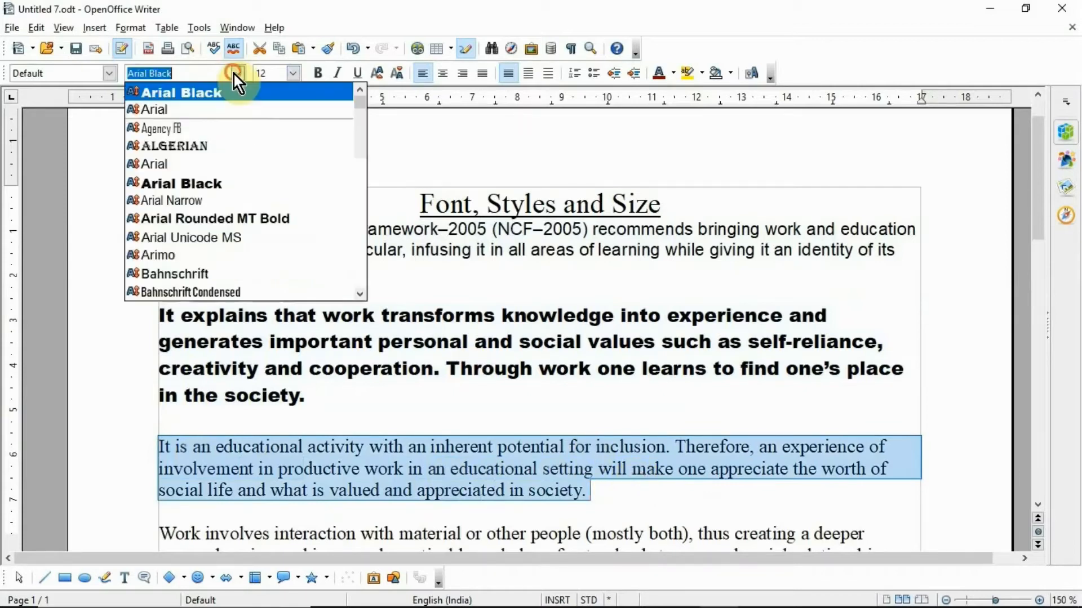
click(217, 203)
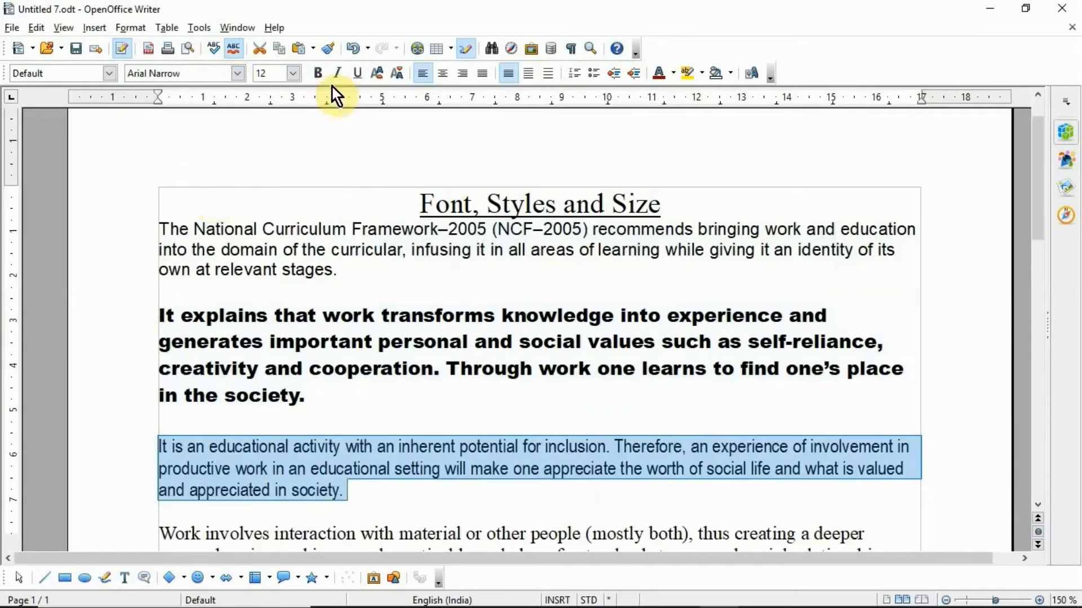
click(293, 74)
click(265, 144)
Step: Format the fourth paragraph, starting "Work involves interaction", in Algerian at size 14
scroll(311, 379, down, 1)
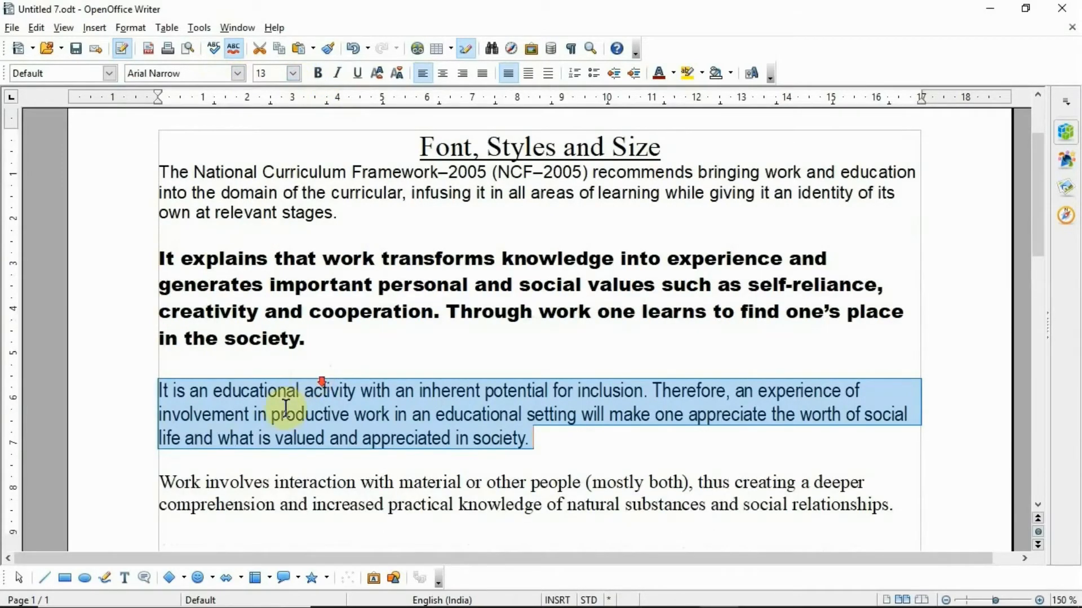
drag(161, 476, 910, 510)
click(237, 74)
click(237, 80)
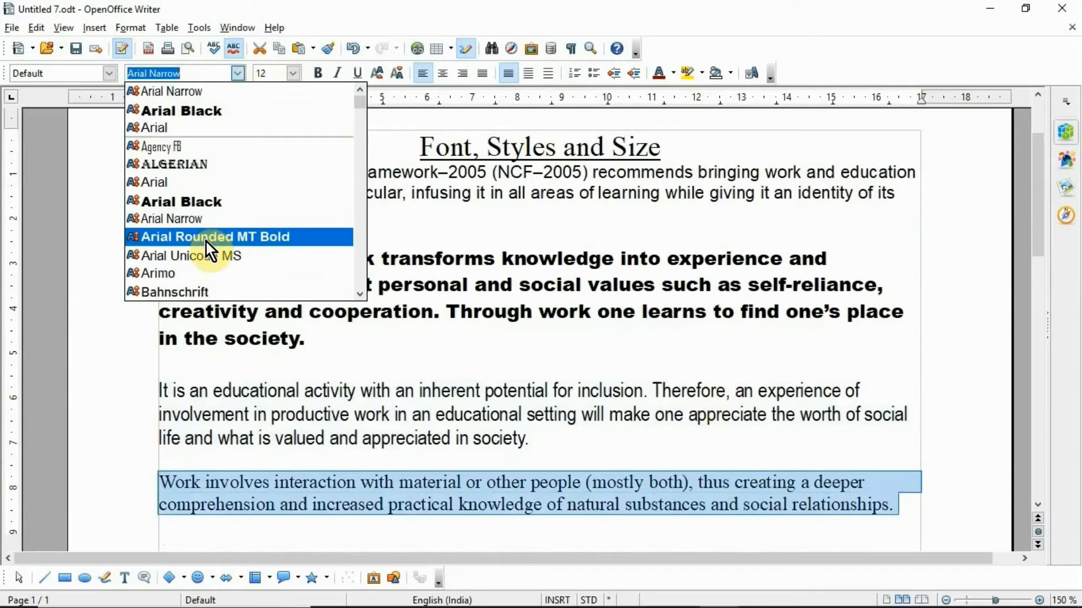
click(190, 164)
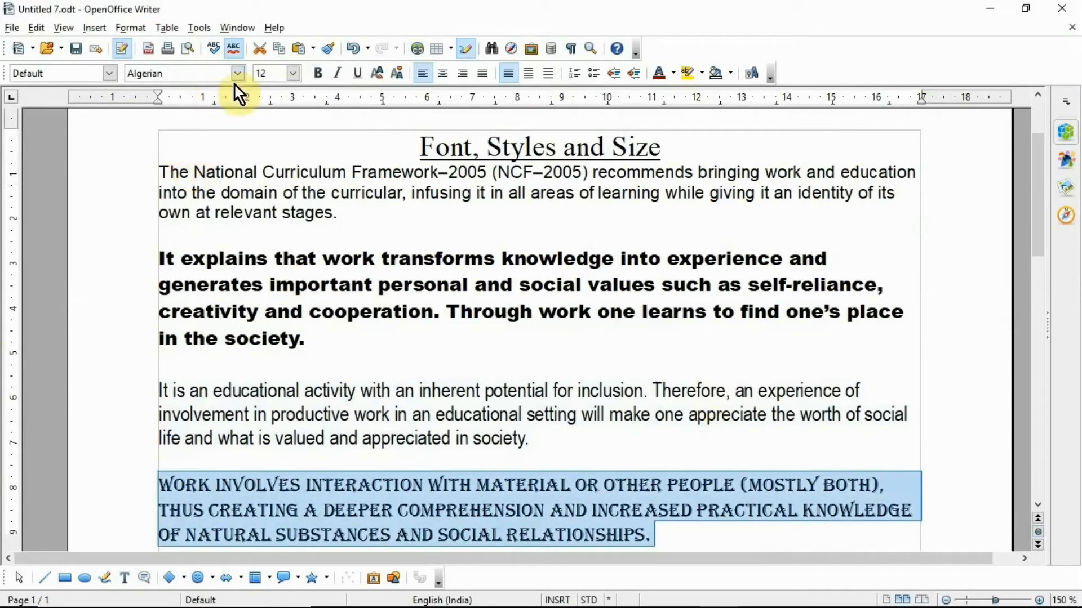
click(292, 74)
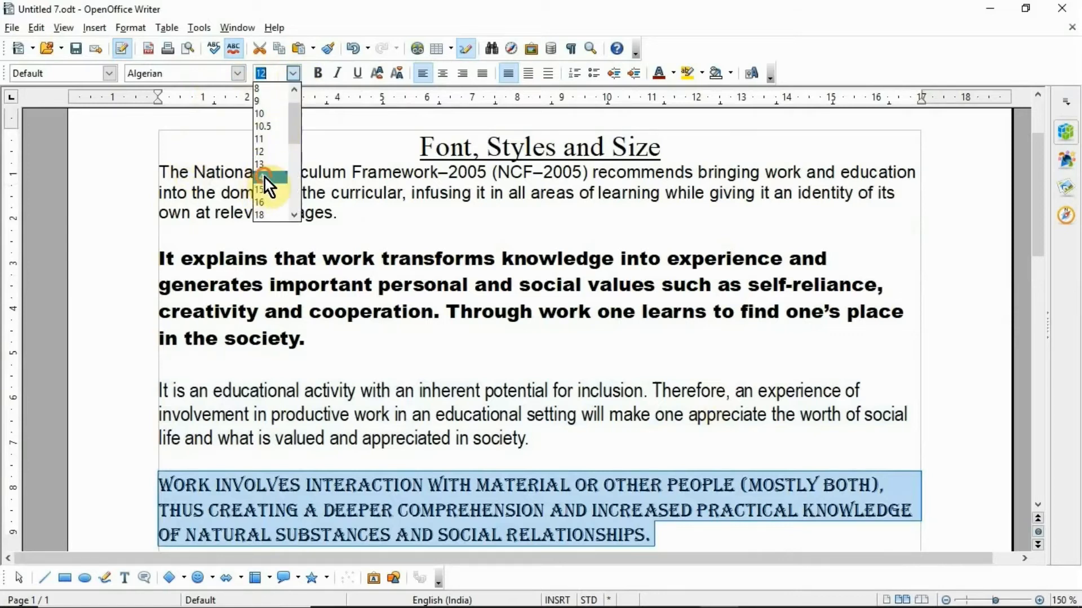
click(265, 177)
Step: Check the font name and size applied to each of the four paragraphs, one after another
scroll(336, 306, up, 3)
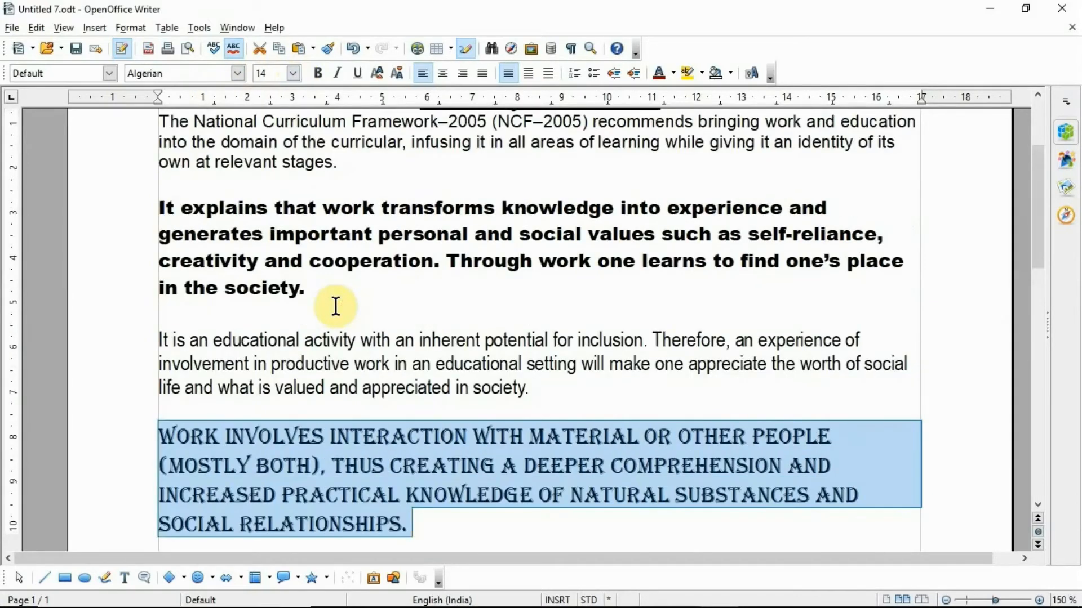
click(164, 125)
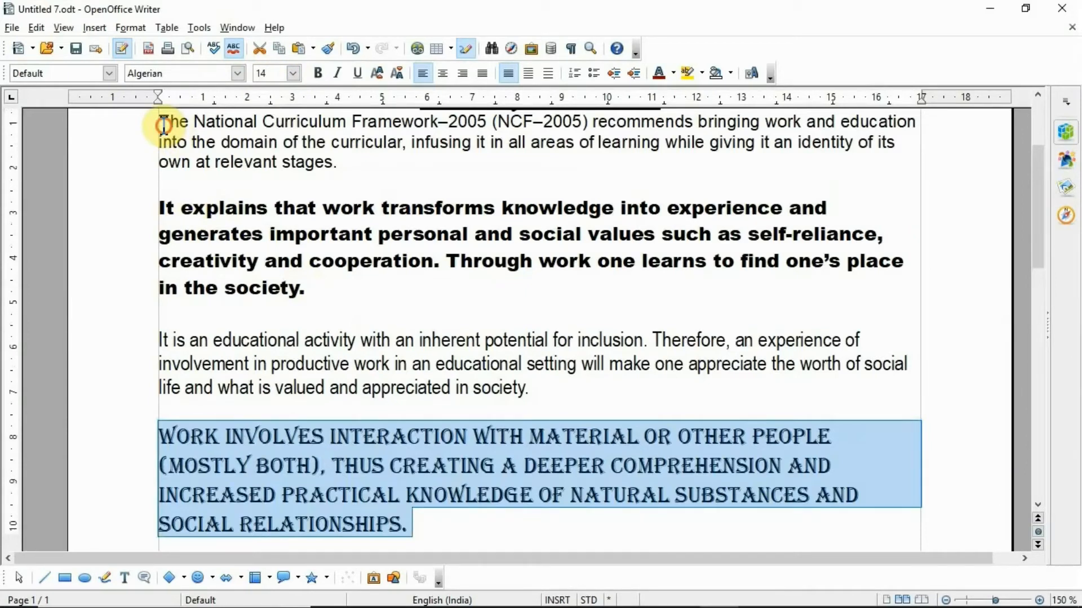
click(163, 125)
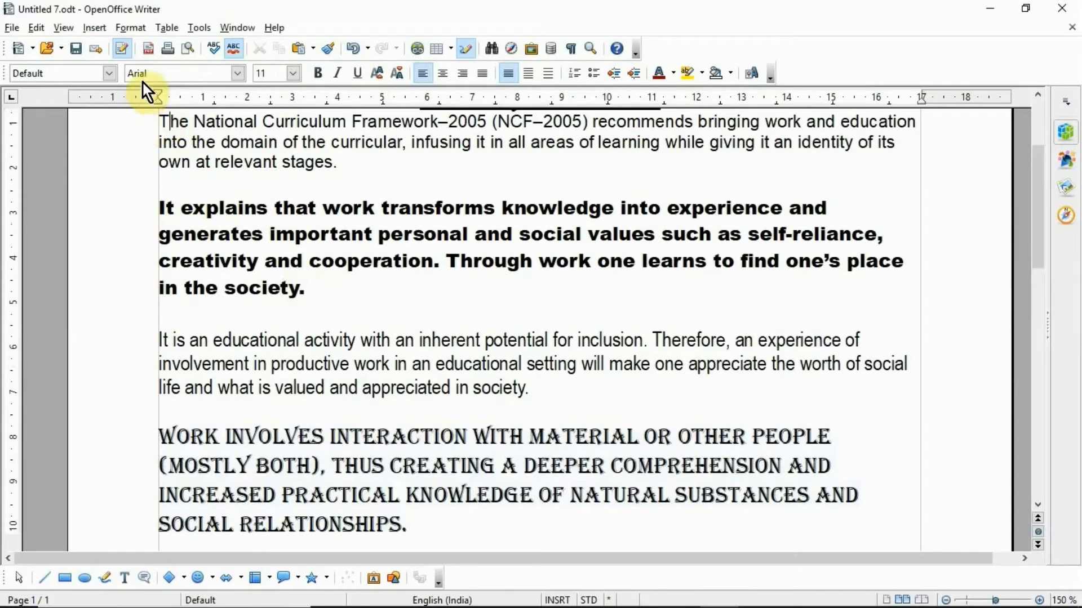
click(181, 208)
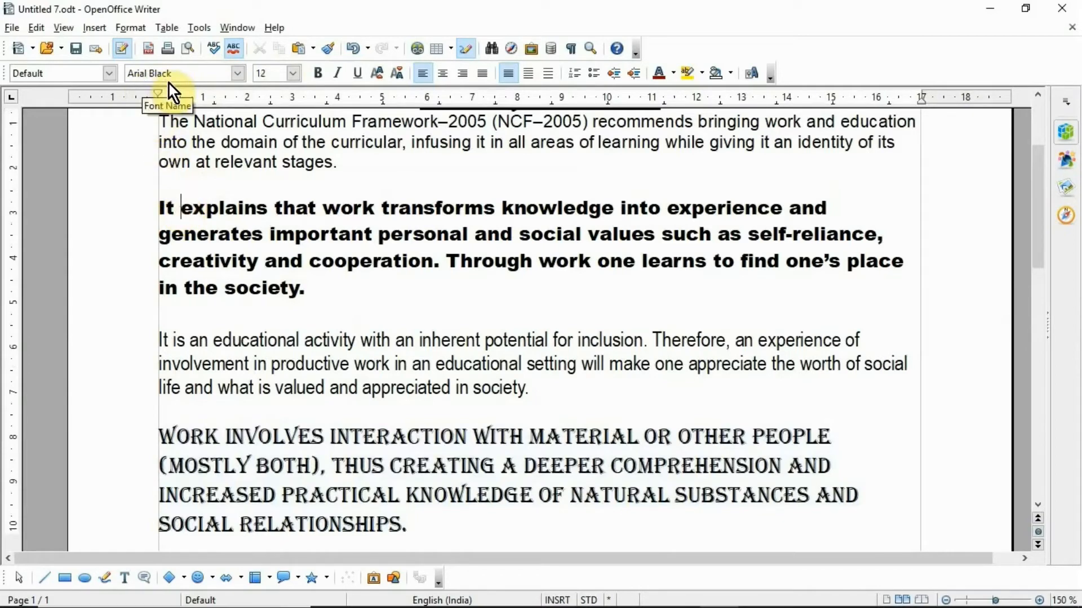
click(182, 354)
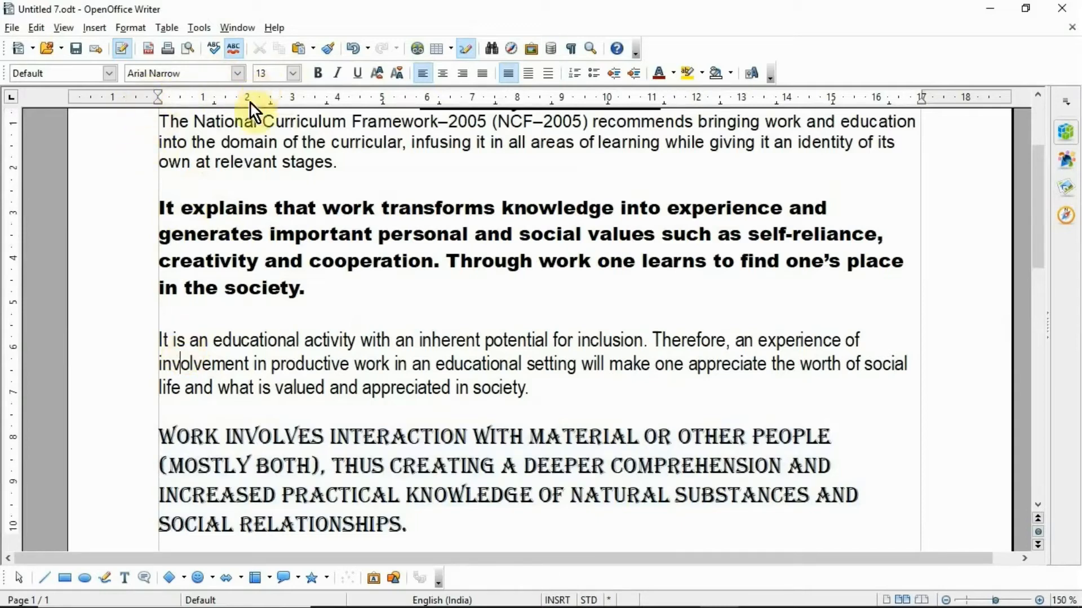
click(171, 465)
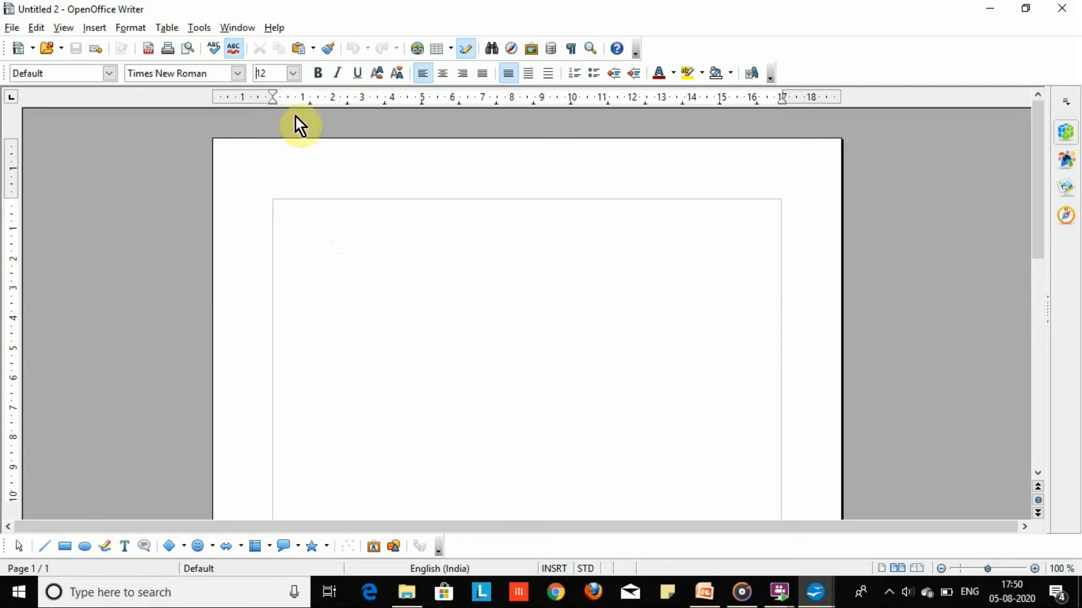
Step: Look through the range of available font sizes in the blank Untitled 2 document
click(294, 75)
scroll(297, 118, up, 1)
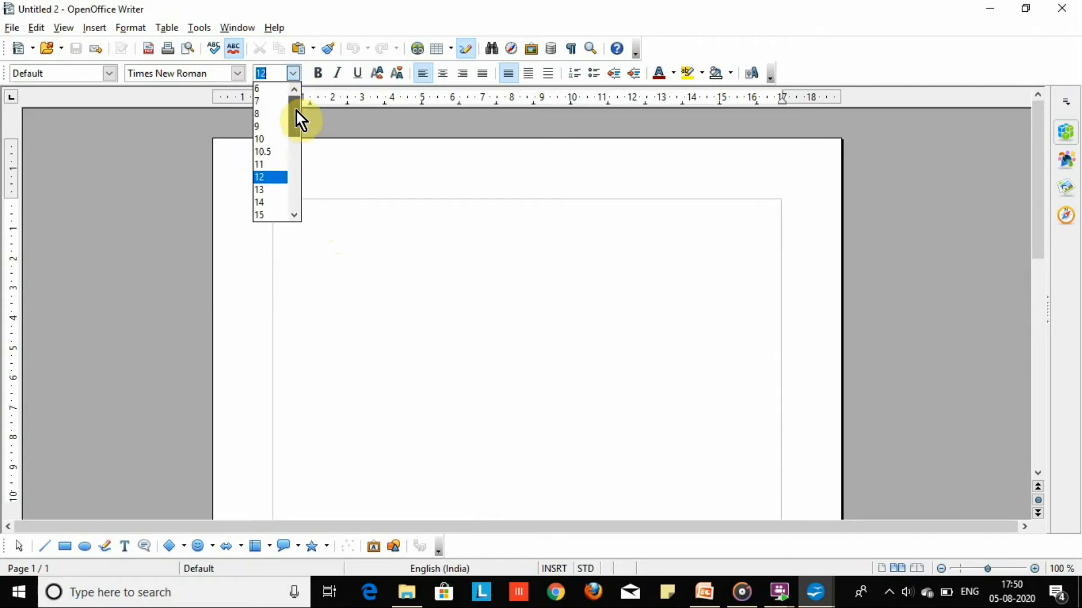
drag(297, 109, 291, 187)
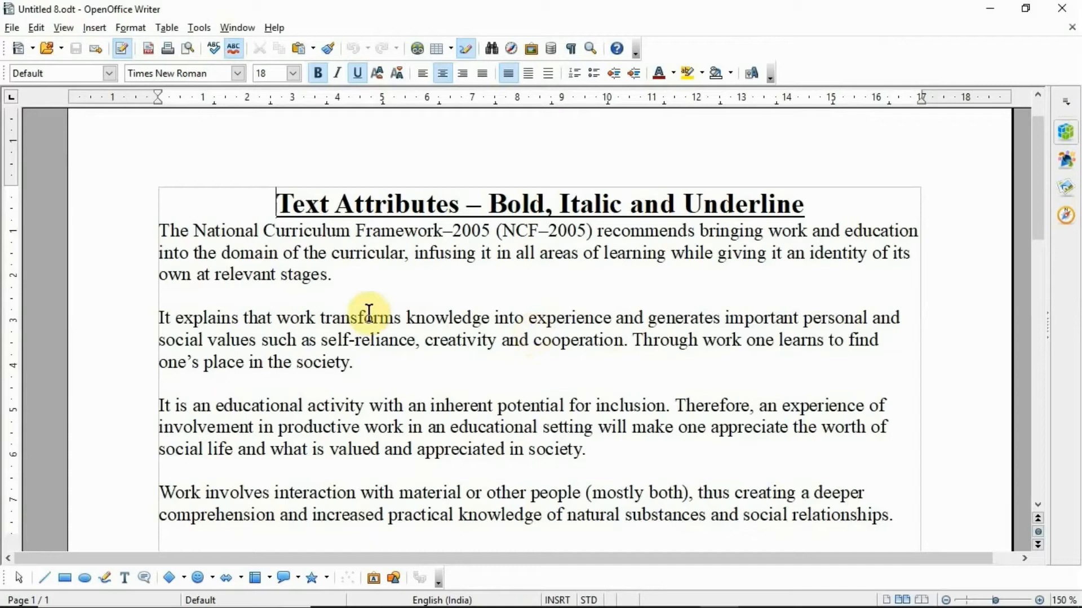
Step: In the "Text Attributes – Bold, Italic and Underline" document, make the first paragraph bold and the second paragraph italic
drag(158, 229, 350, 278)
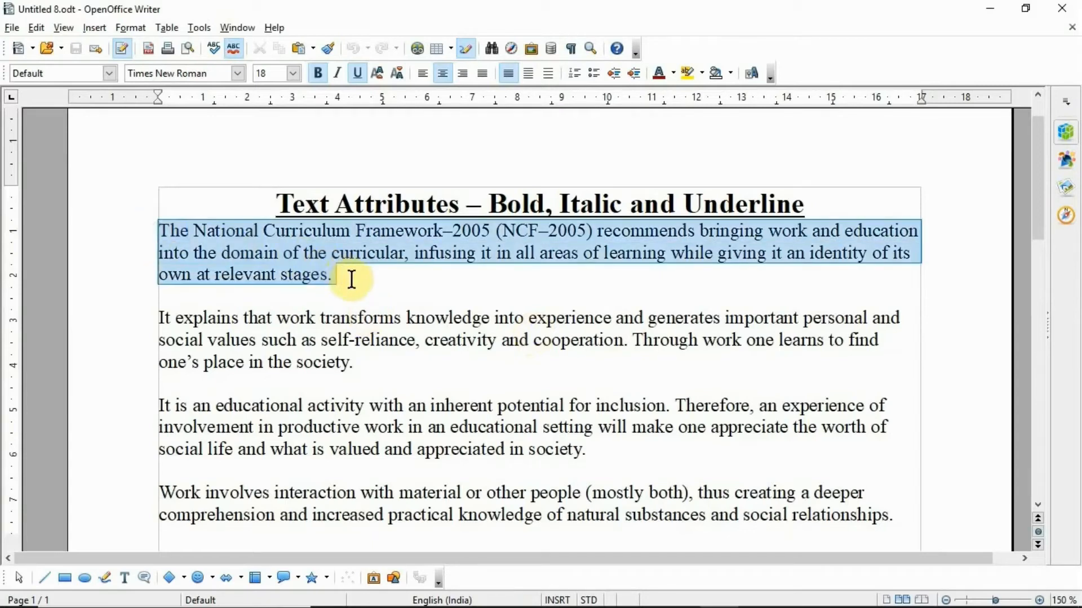
click(316, 72)
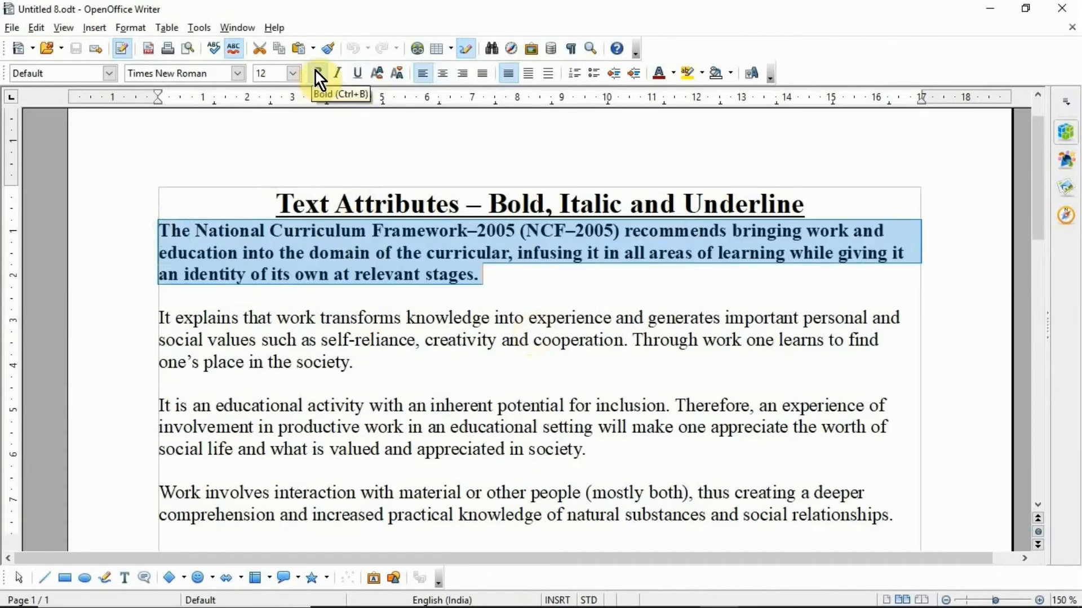
drag(162, 307, 372, 370)
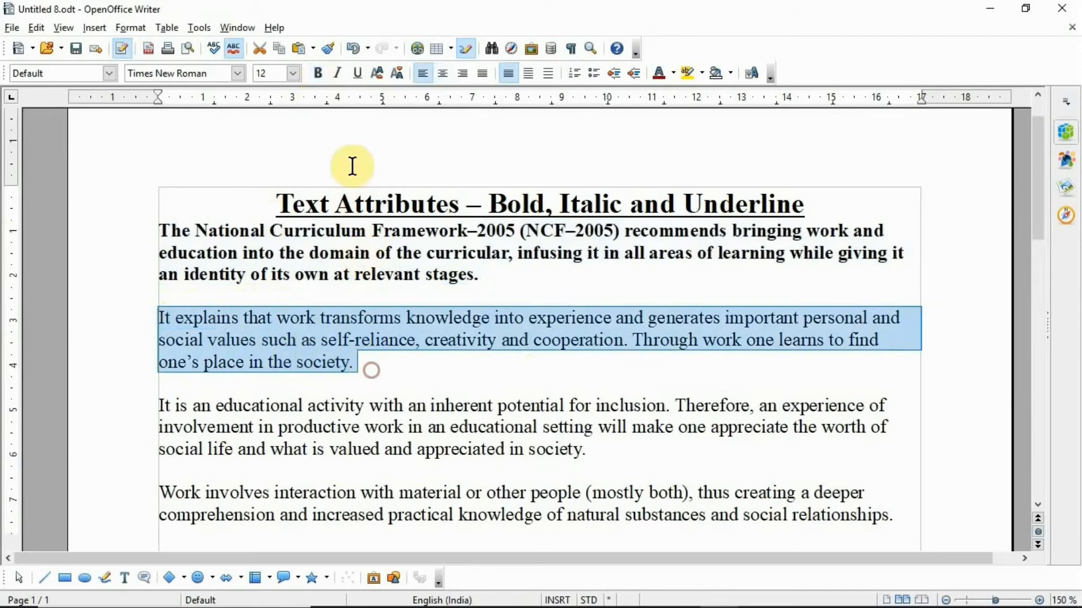
click(338, 73)
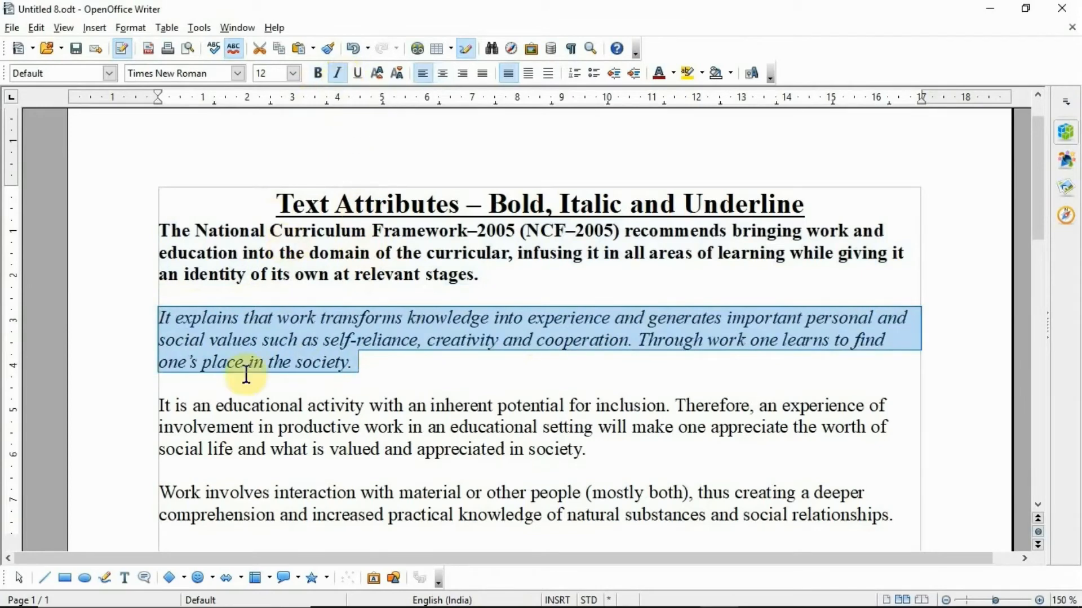
Step: Underline the third paragraph, and make the fourth paragraph, starting "Work involves interaction", bold, italic and underlined
drag(160, 405, 611, 449)
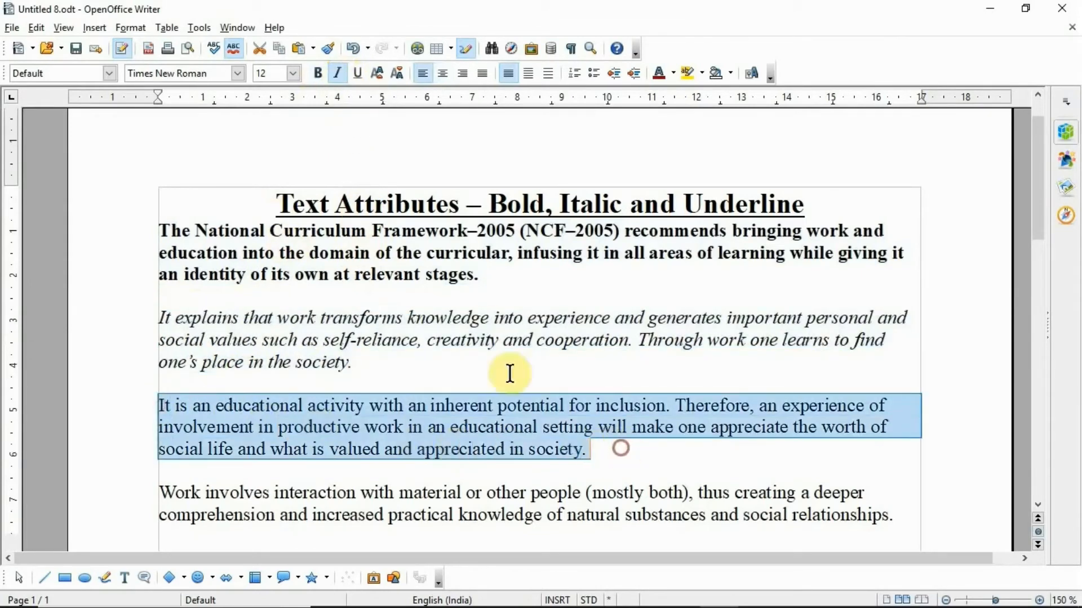
click(357, 73)
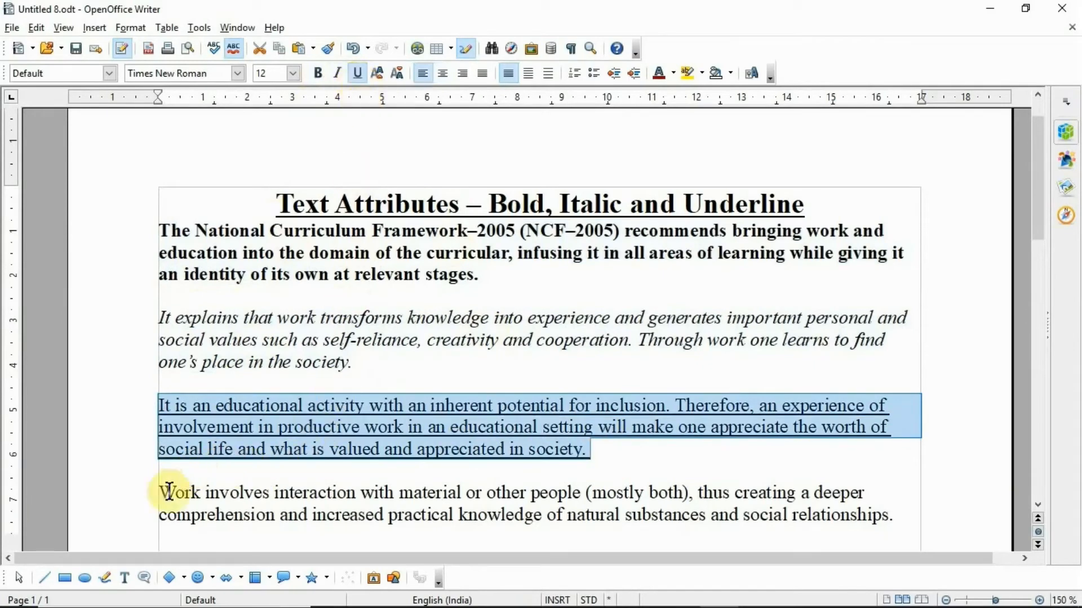
drag(159, 492, 903, 519)
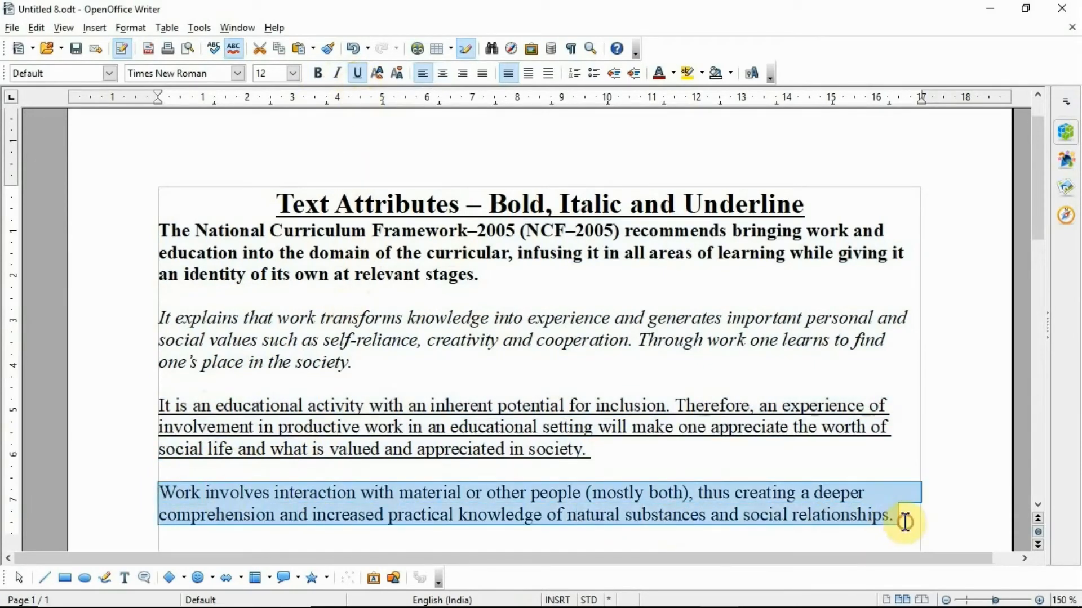
click(319, 72)
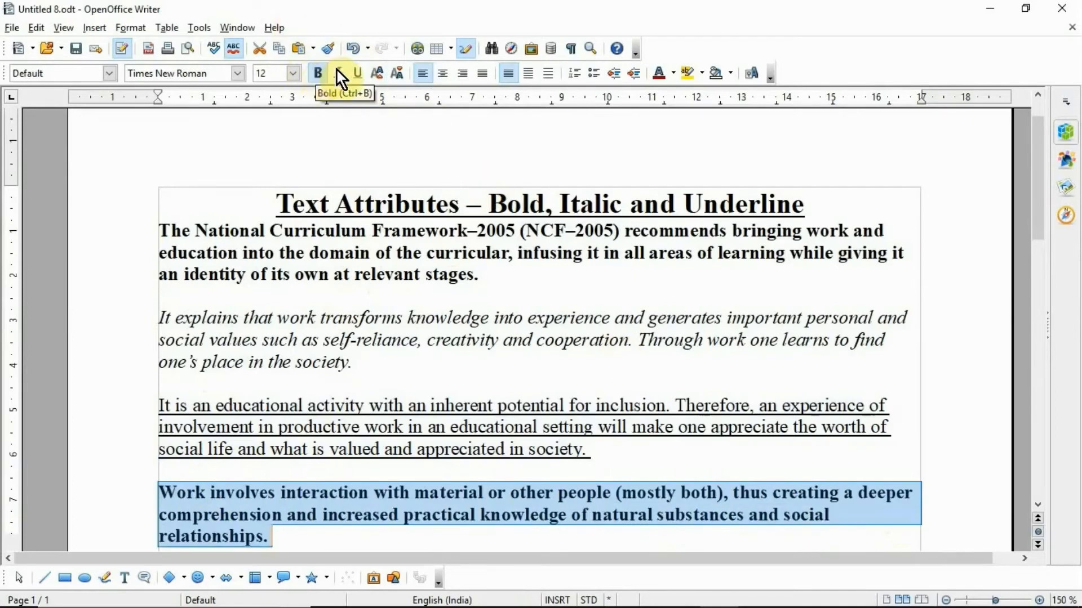
click(338, 73)
click(355, 73)
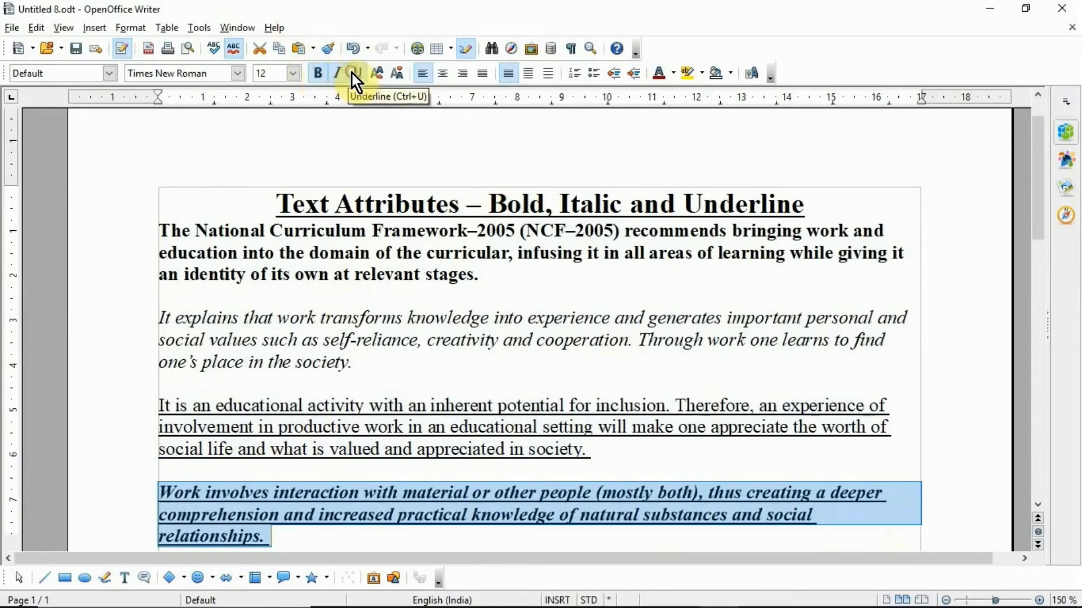
click(360, 504)
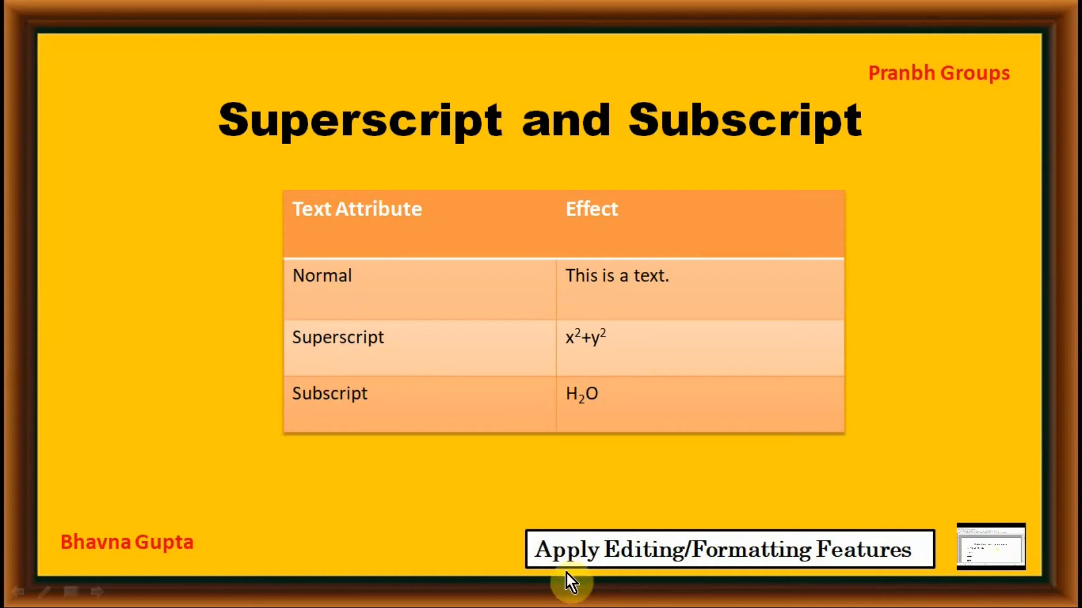
Step: Switch from the presentation slide to the Writer document titled "Text Attributes –Superscript and Subscript"
click(1011, 563)
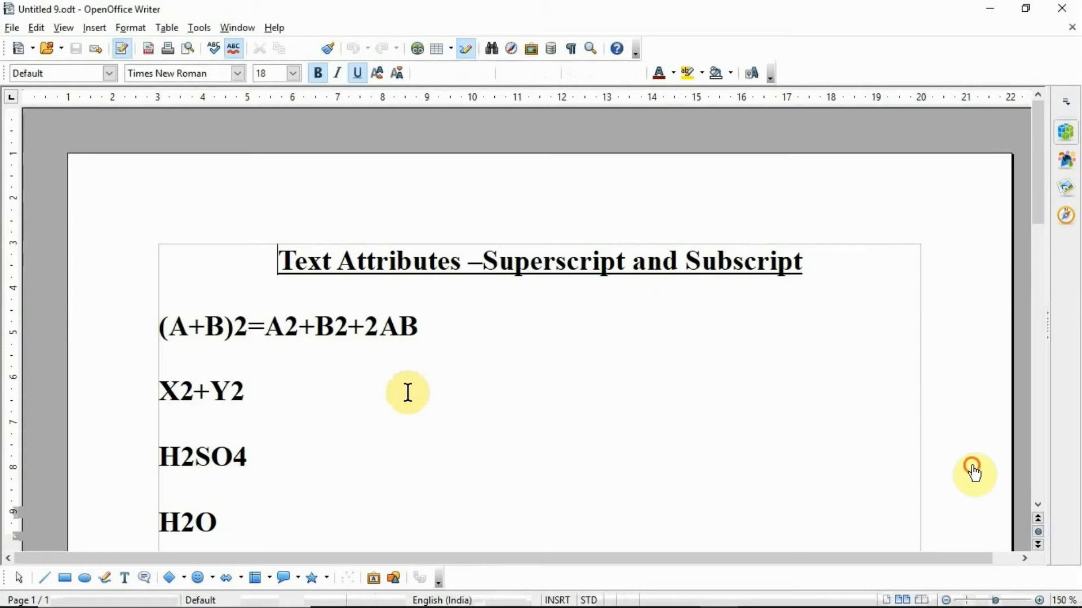
scroll(406, 393, down, 1)
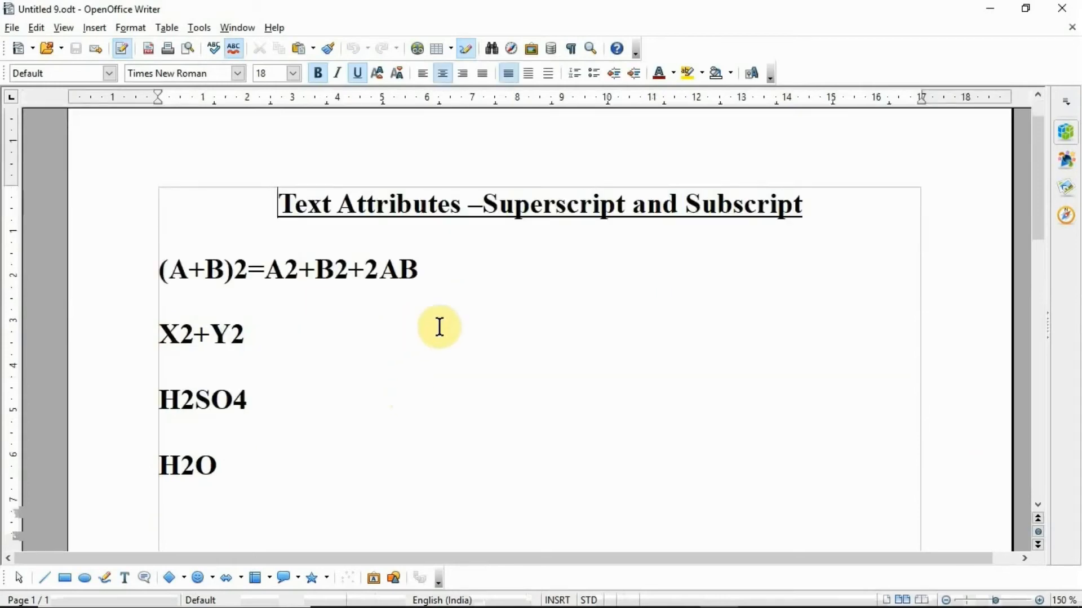